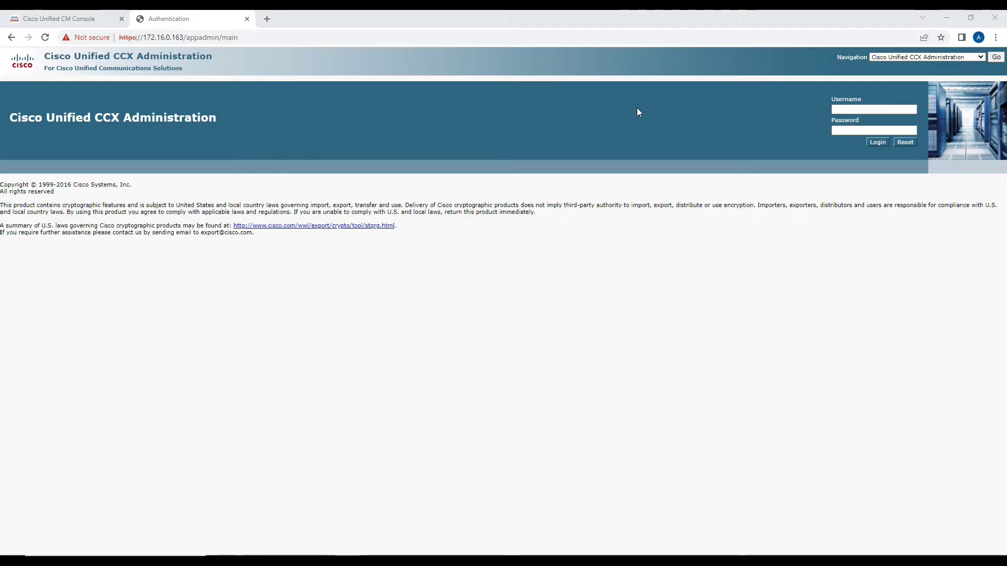
- Log in to Cisco Unified CCX Administration as Administrator with the account password
click(858, 110)
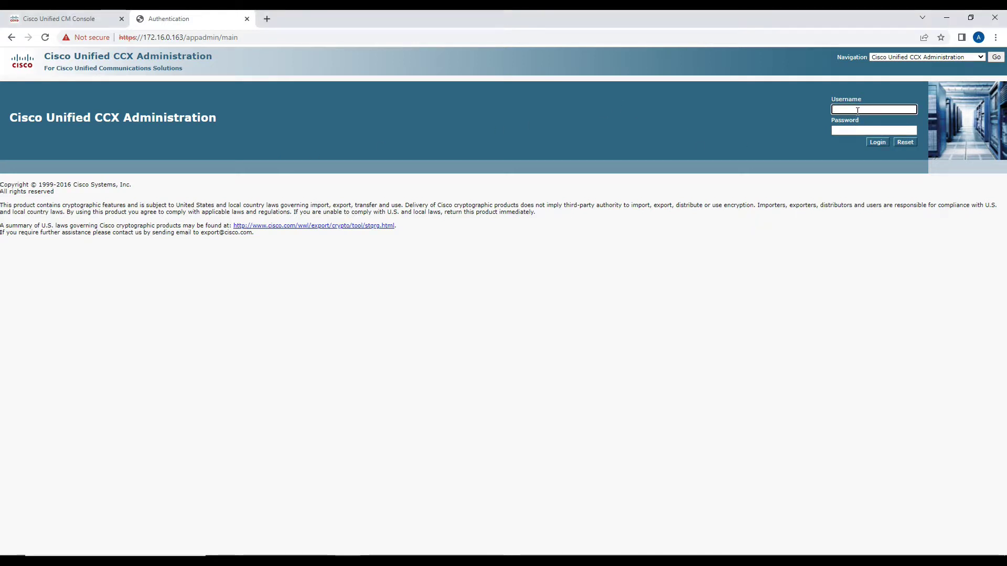
text(Administrato)
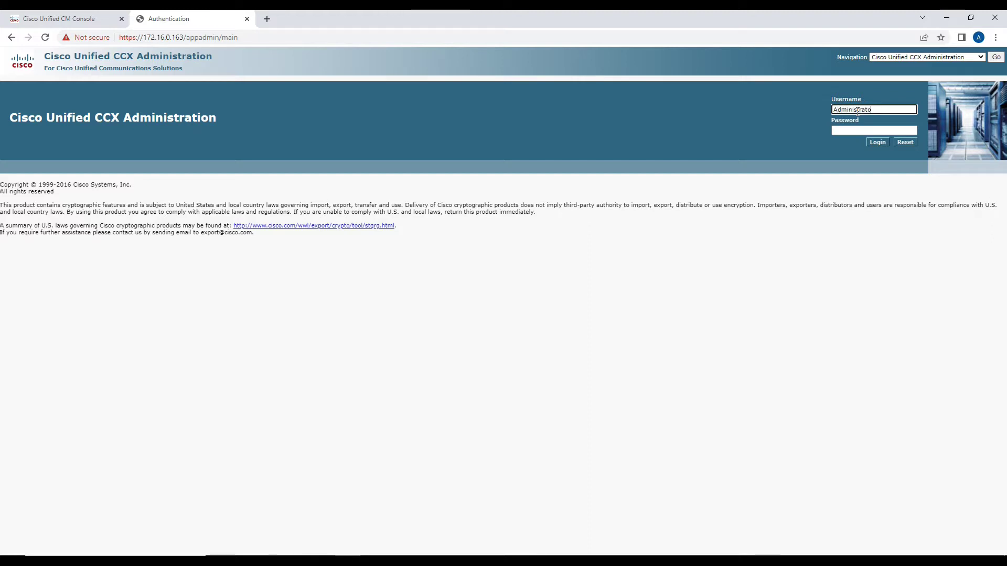
key(BackSpace)
text(tor)
key(Tab)
text(••••••••)
key(Return)
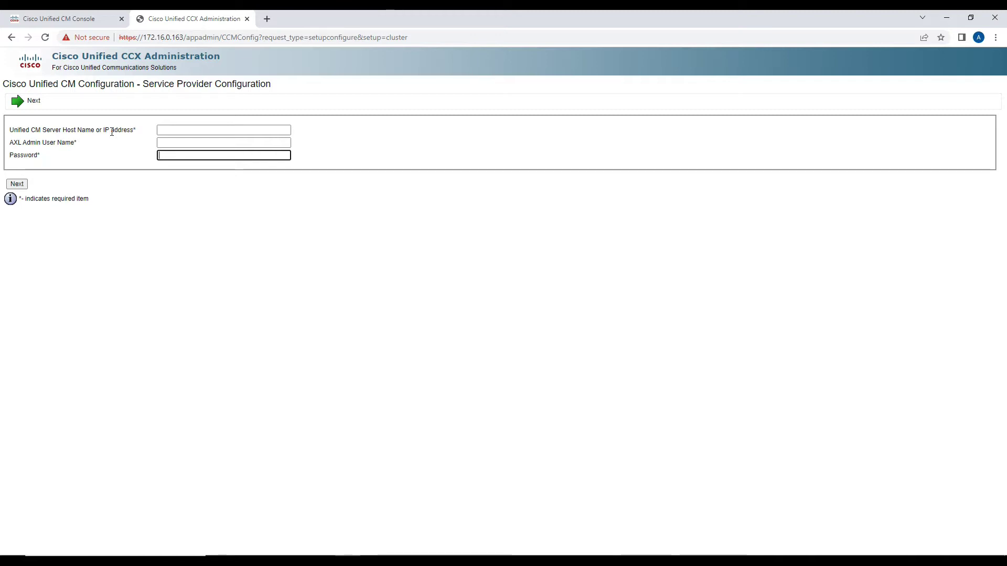
- Enter 172.16.0.160 as the Unified CM server host name
click(187, 129)
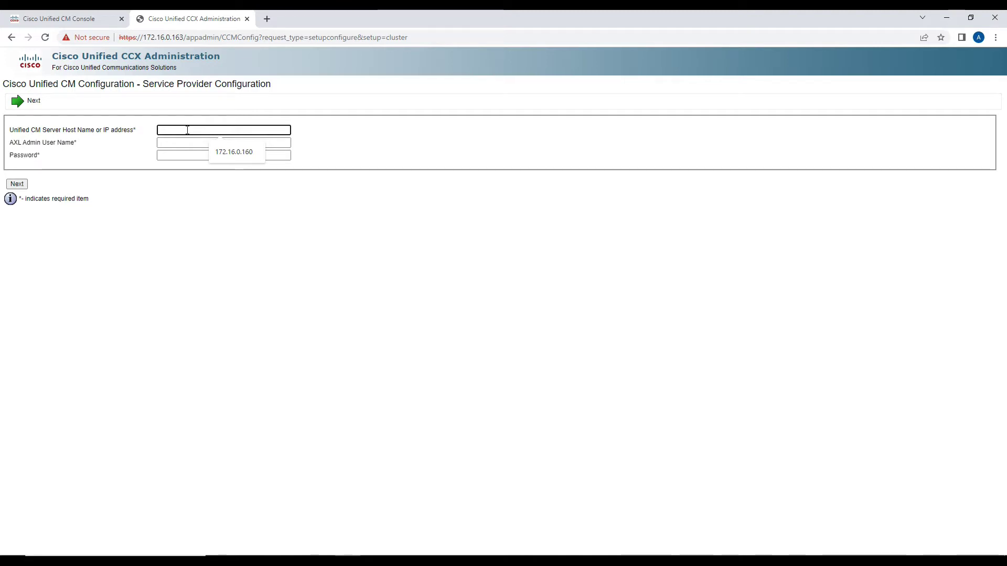
text(172)
key(Down)
key(Return)
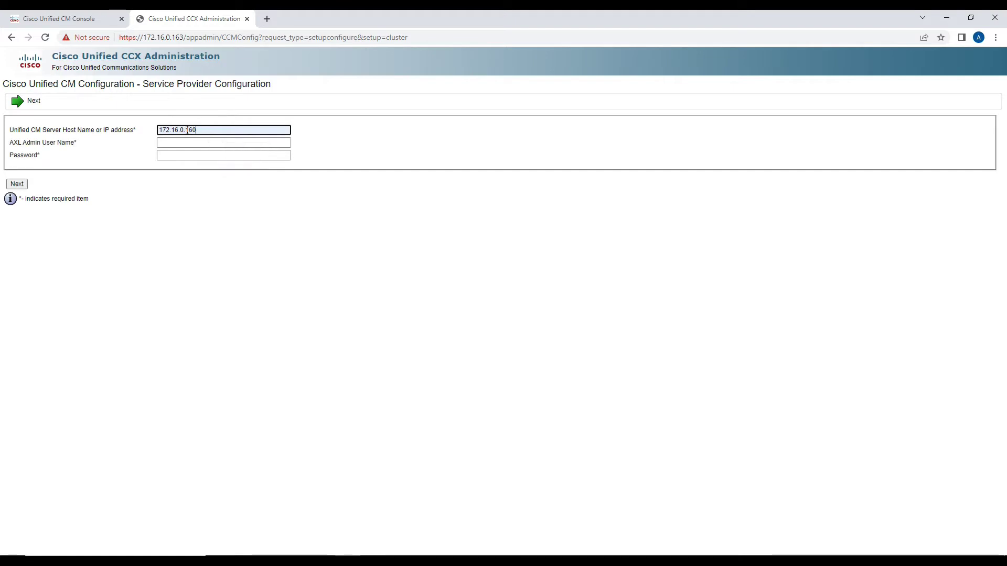
- Set the AXL admin user name to Administrator and enter its password
key(Tab)
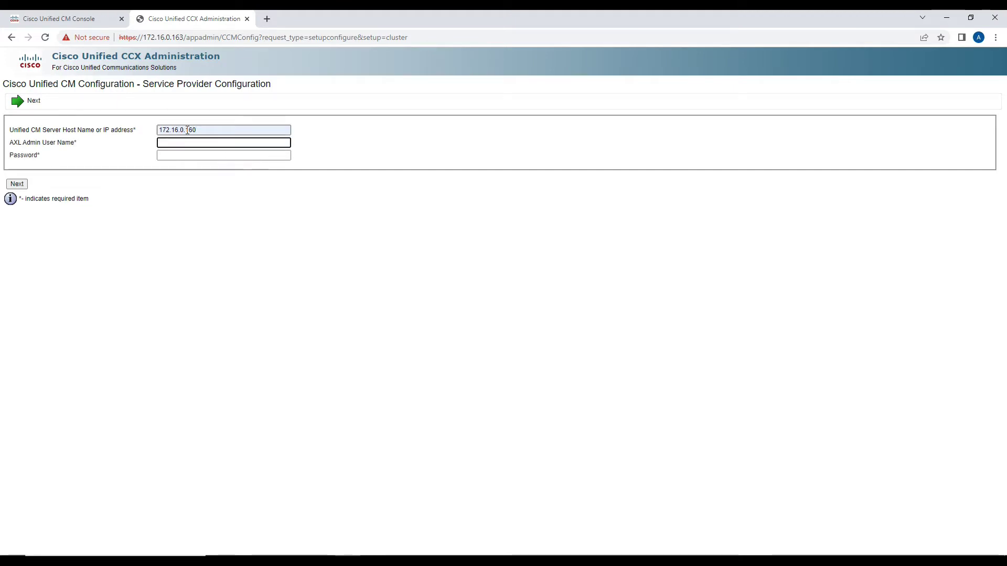
text(Admin)
key(Down)
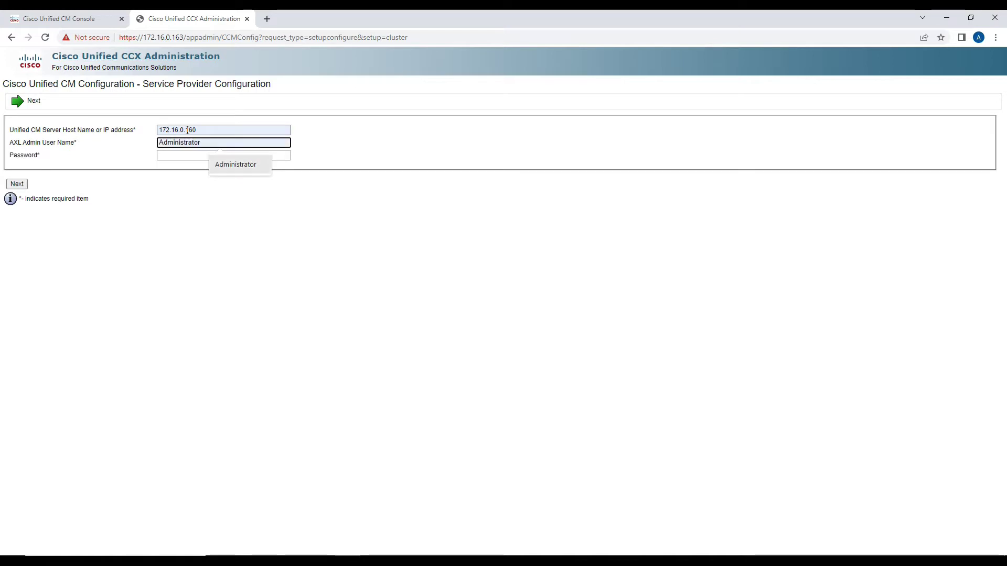
key(Escape)
key(Tab)
key(shift+Tab)
key(Down)
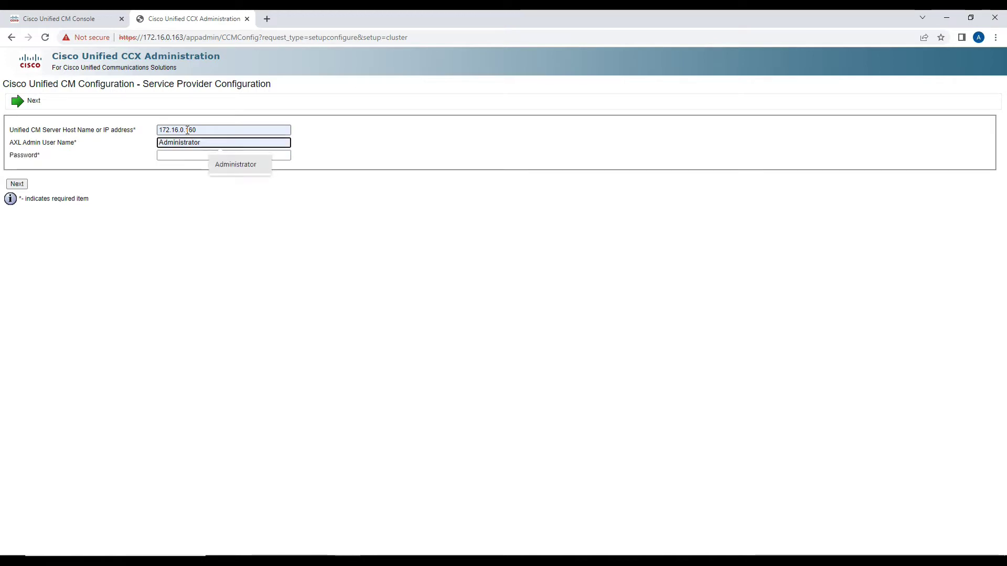
key(Return)
key(Tab)
text(••••••••)
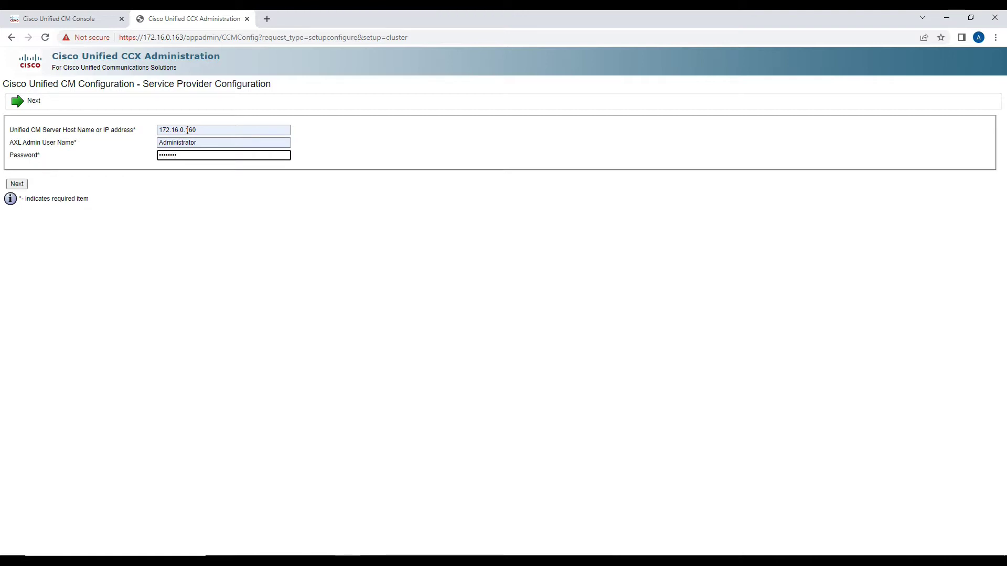
- Submit the Service Provider Configuration with server 172.16.0.160 to reach License Information
click(20, 184)
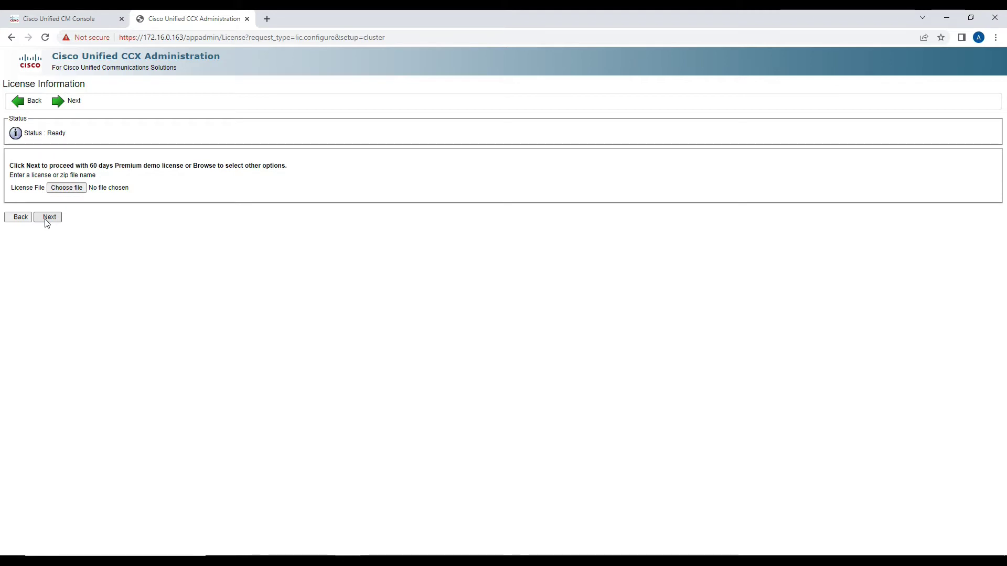
- Accept the 60-day Premium demo license and continue past Component Activation
click(47, 218)
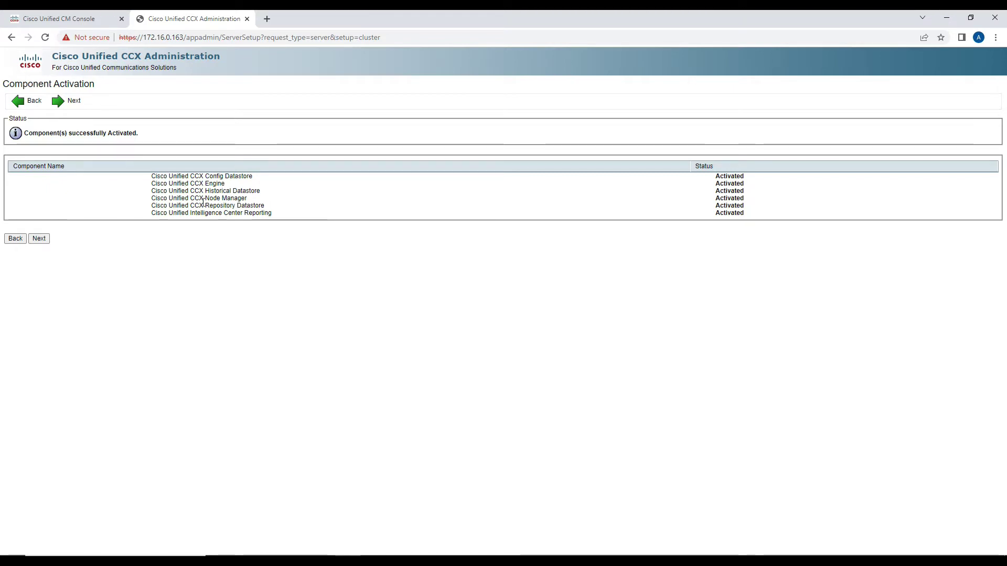
click(40, 239)
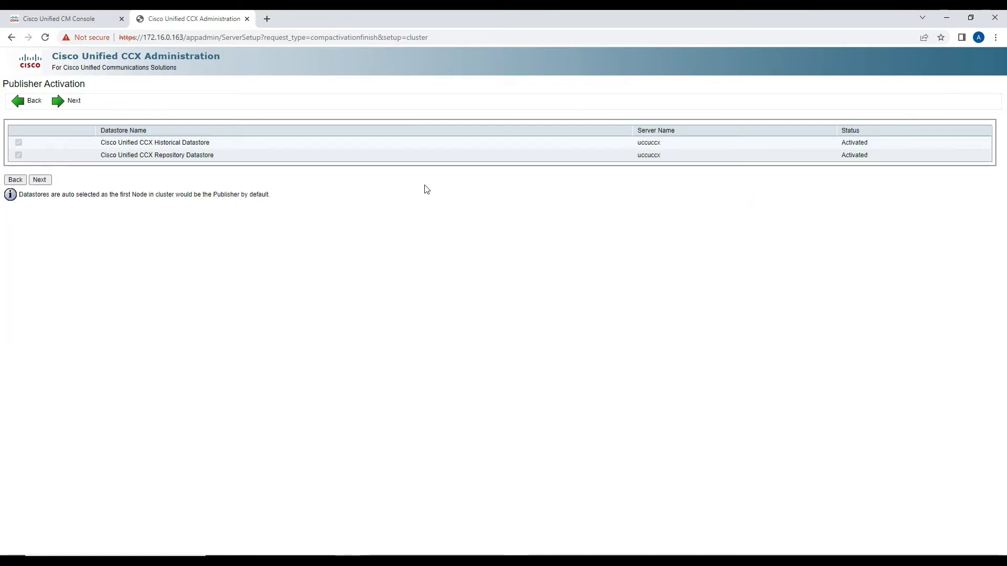
- Continue past Publisher Activation and select 172.16.0.160 as the AXL service provider
click(40, 181)
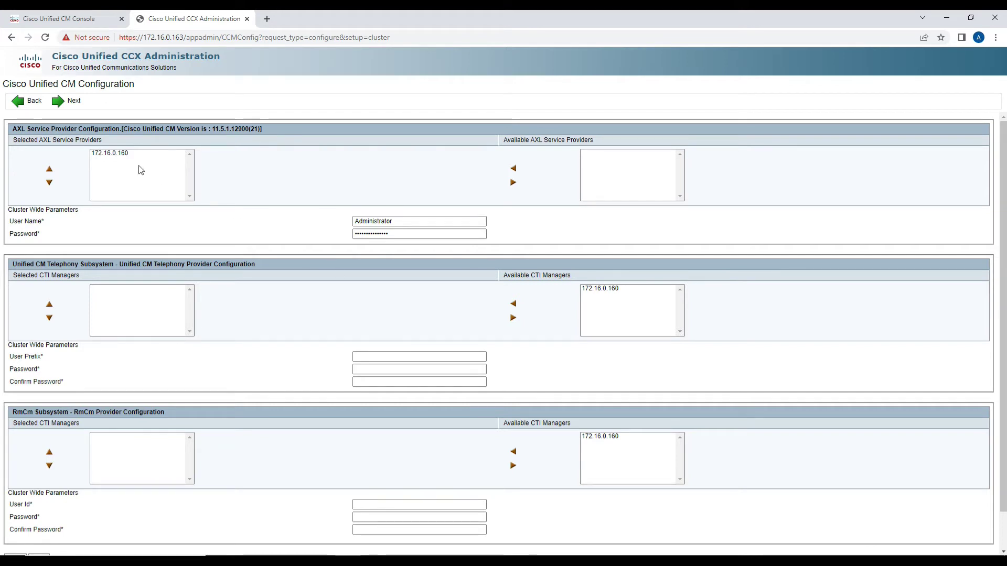
drag(19, 142, 93, 140)
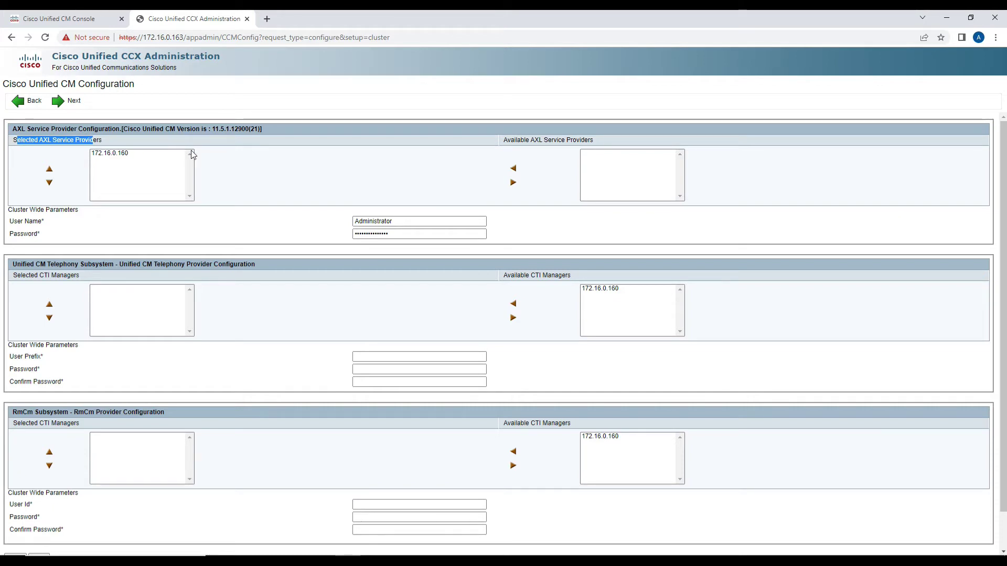
click(147, 156)
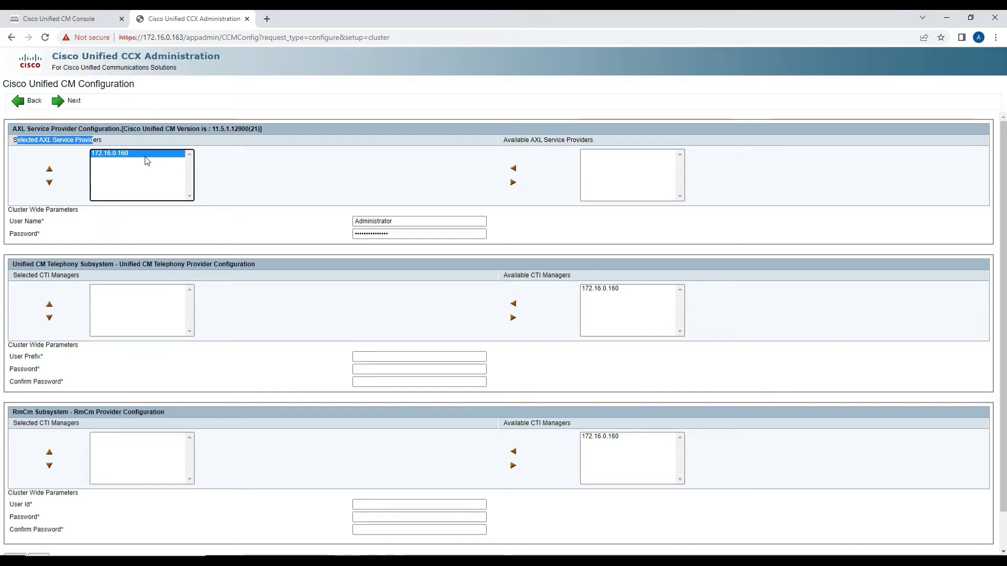
- Move 172.16.0.160 from Available to Selected telephony CTI Managers
scroll(309, 226, down, 1)
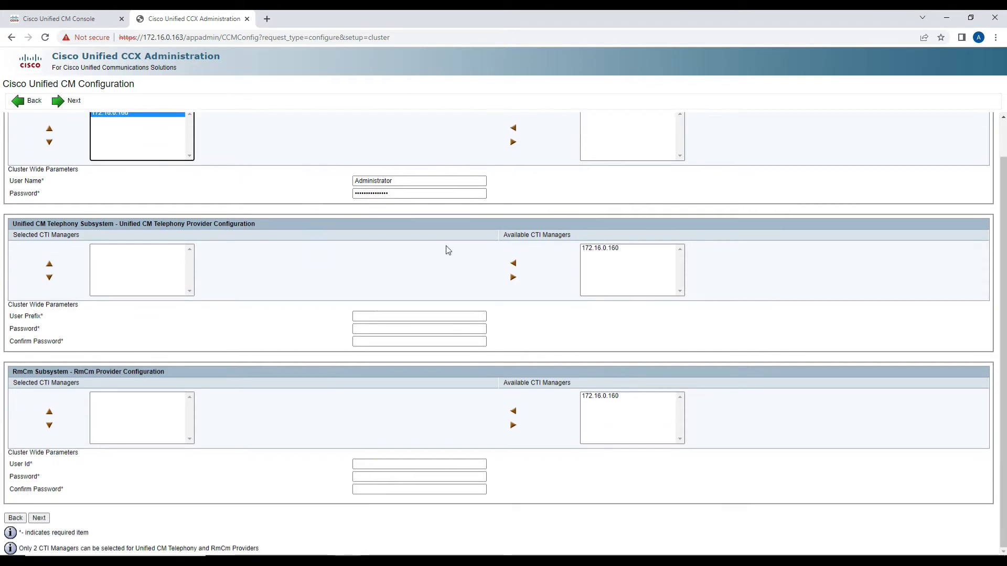
click(597, 249)
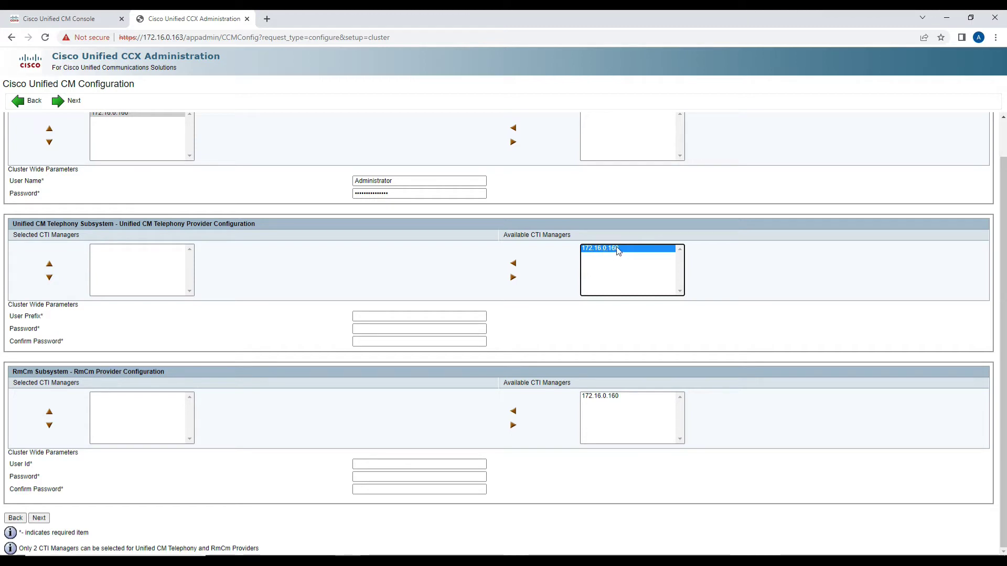
click(514, 264)
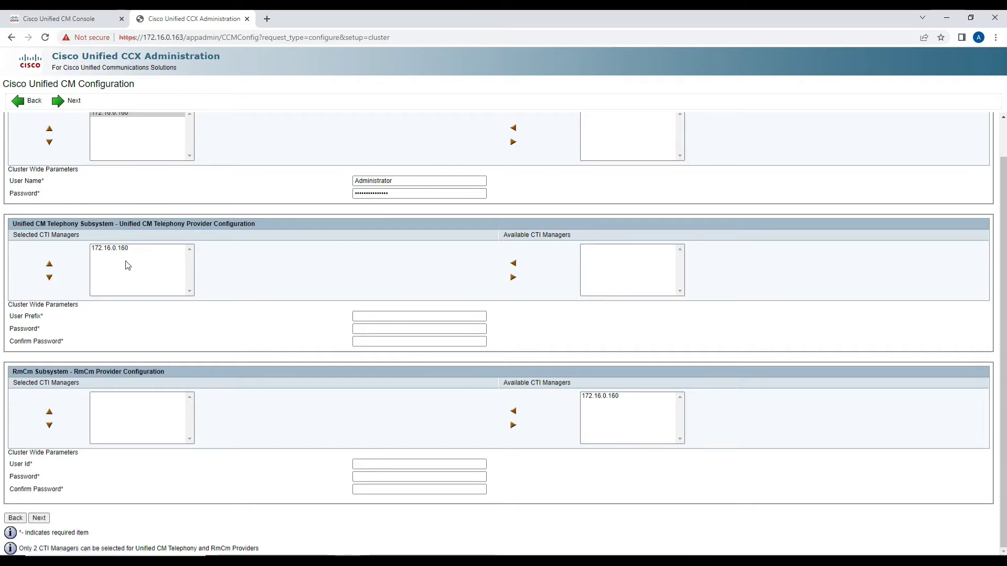
- Set the telephony user prefix to ccx_jtapi and enter and confirm the password
click(356, 317)
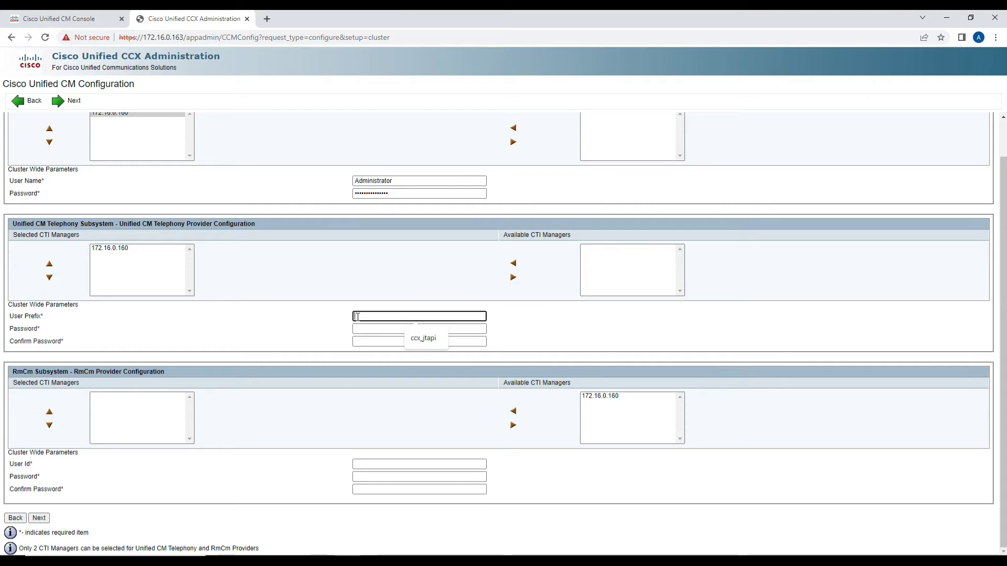
click(436, 338)
click(375, 328)
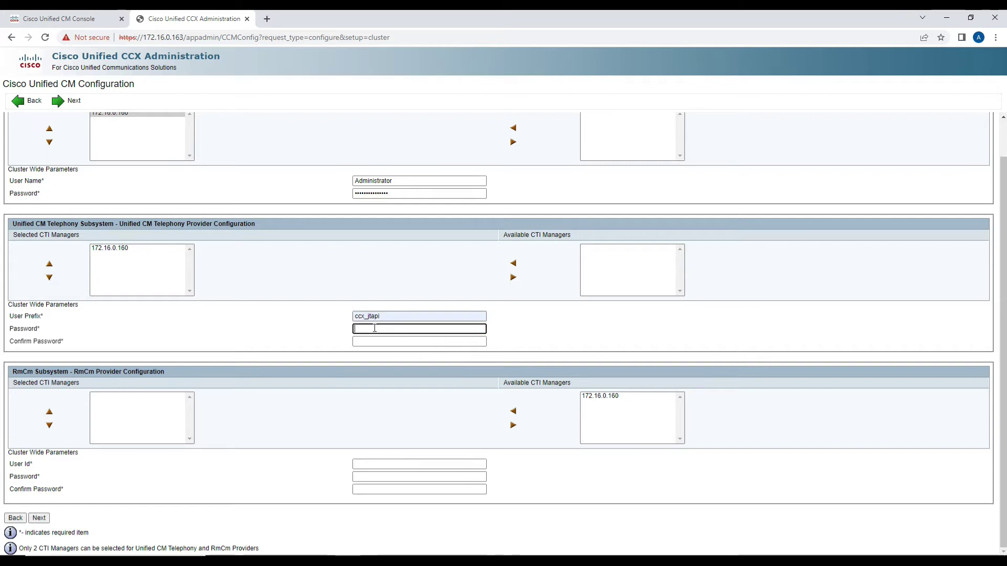
key(Tab)
double_click(381, 318)
key(Tab)
key(Tab)
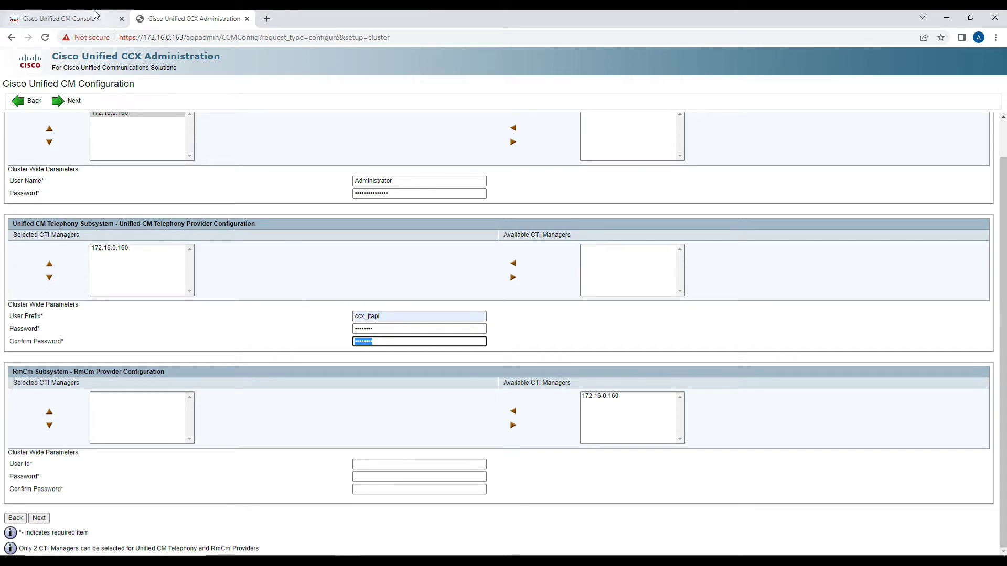
click(59, 18)
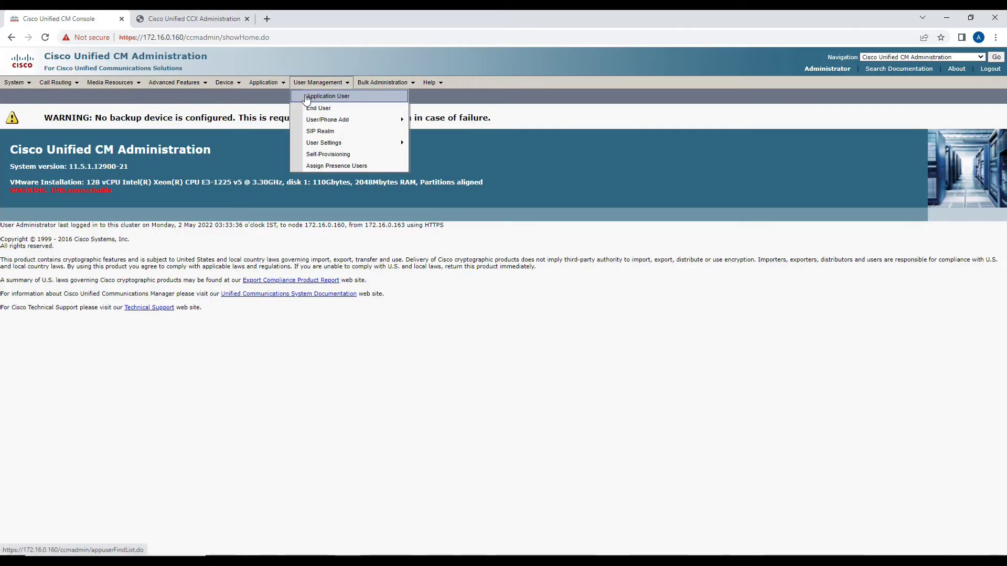
- Review the 11 Unified CM application users, then return to the CCX configuration form
click(309, 95)
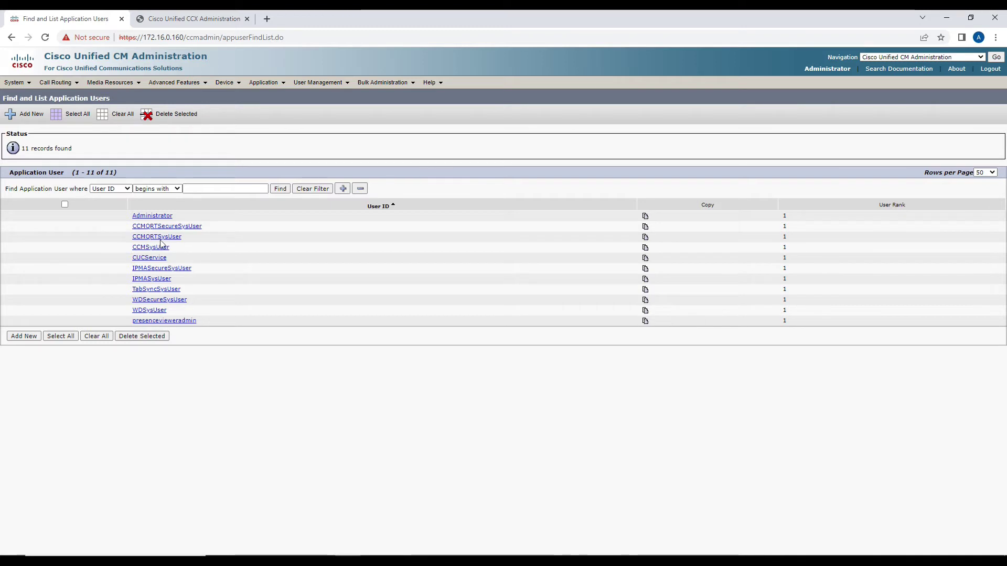
key(ctrl+Tab)
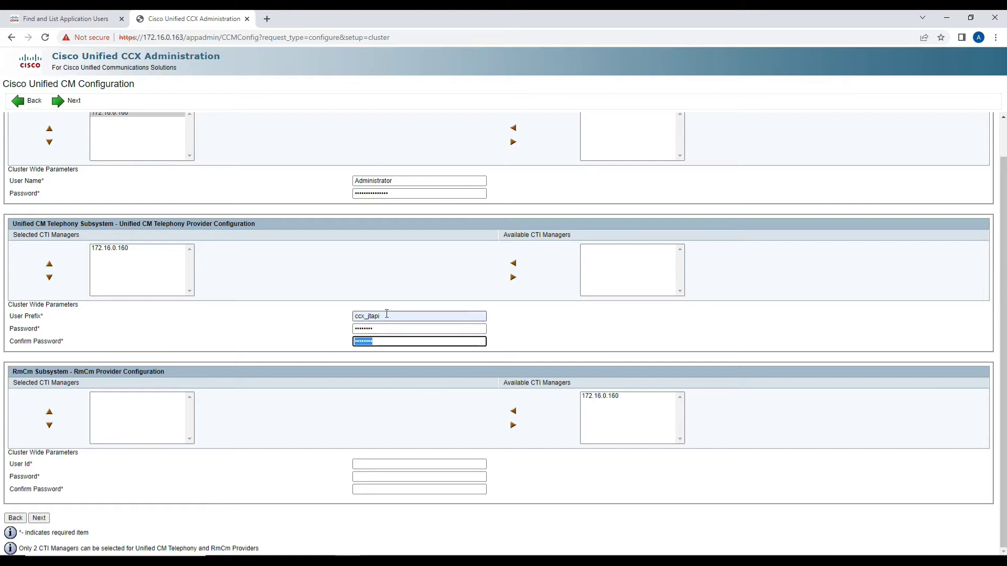
- Assign 172.16.0.160 as the RmCm CTI Manager with user ID ccx_rmcm
click(592, 400)
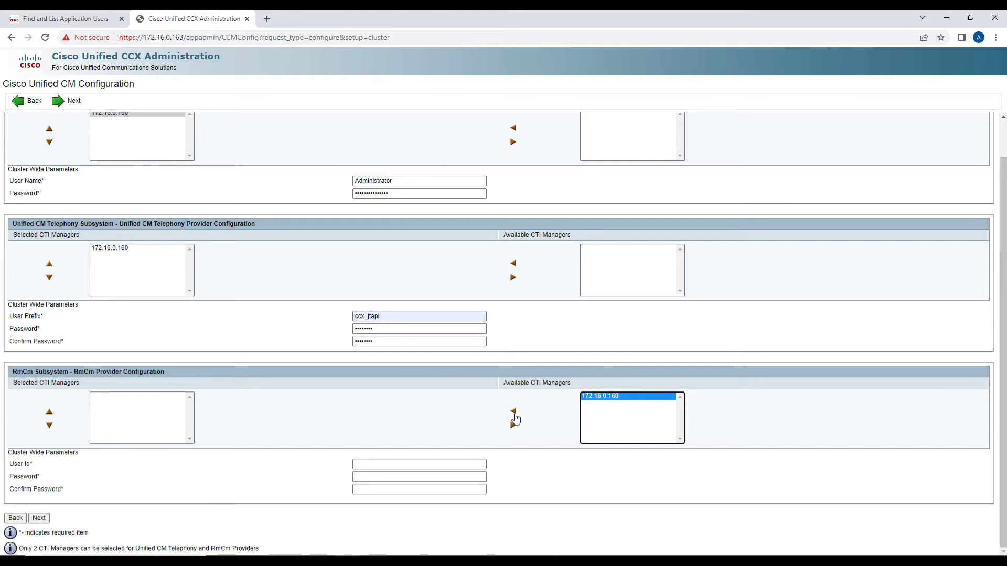
click(513, 412)
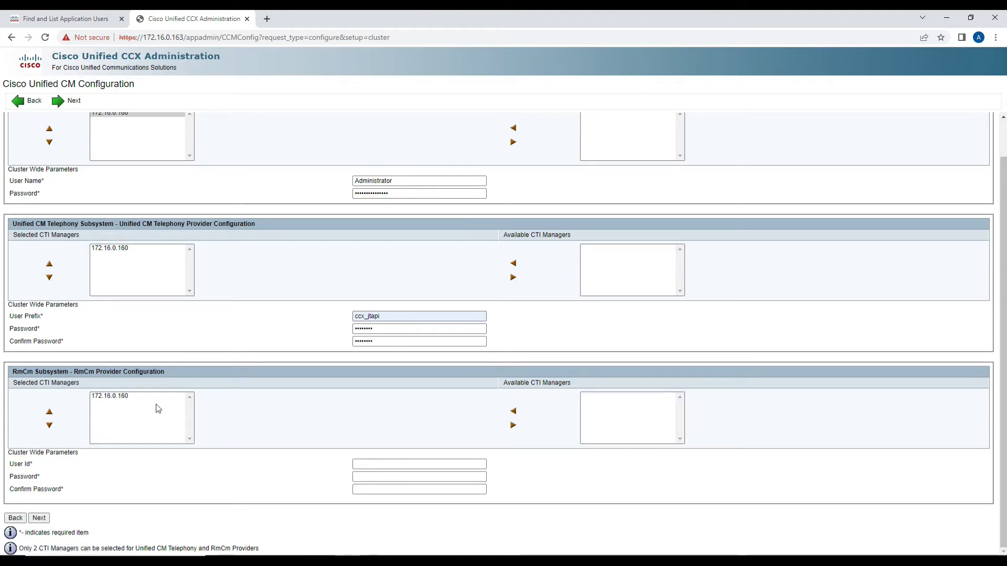
click(360, 468)
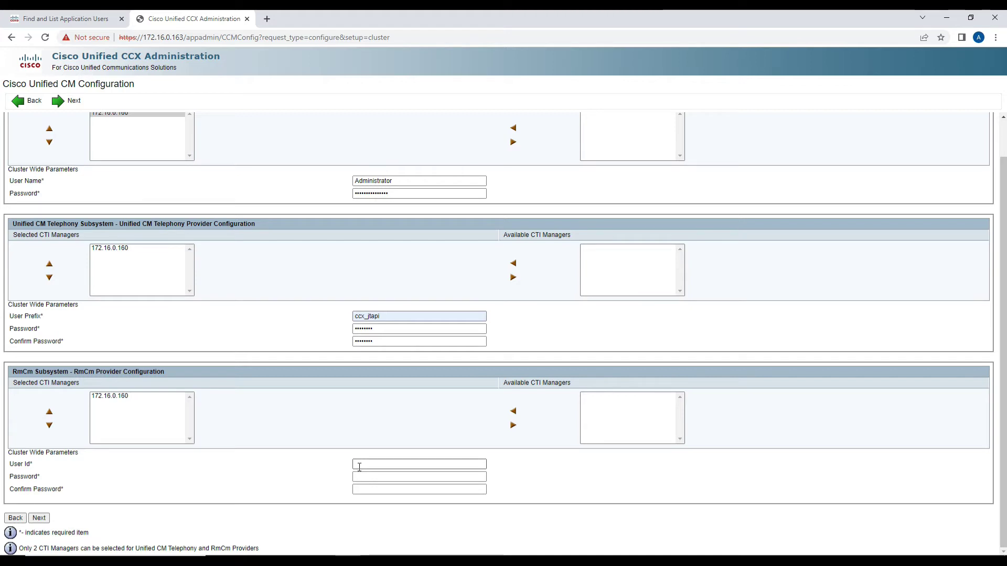
click(363, 467)
click(393, 478)
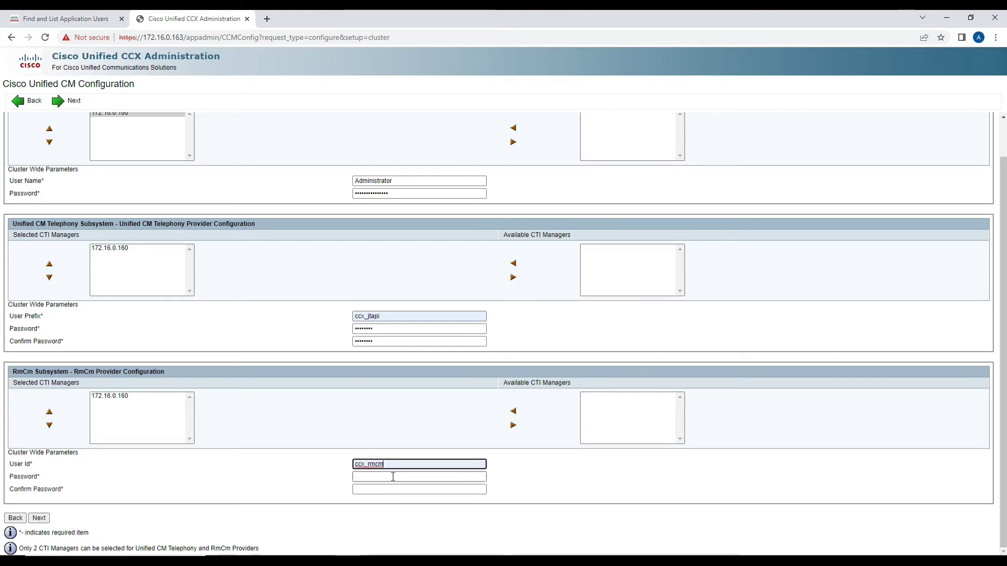
- Enter and confirm the RmCm password, then submit the Unified CM configuration
click(393, 477)
key(Tab)
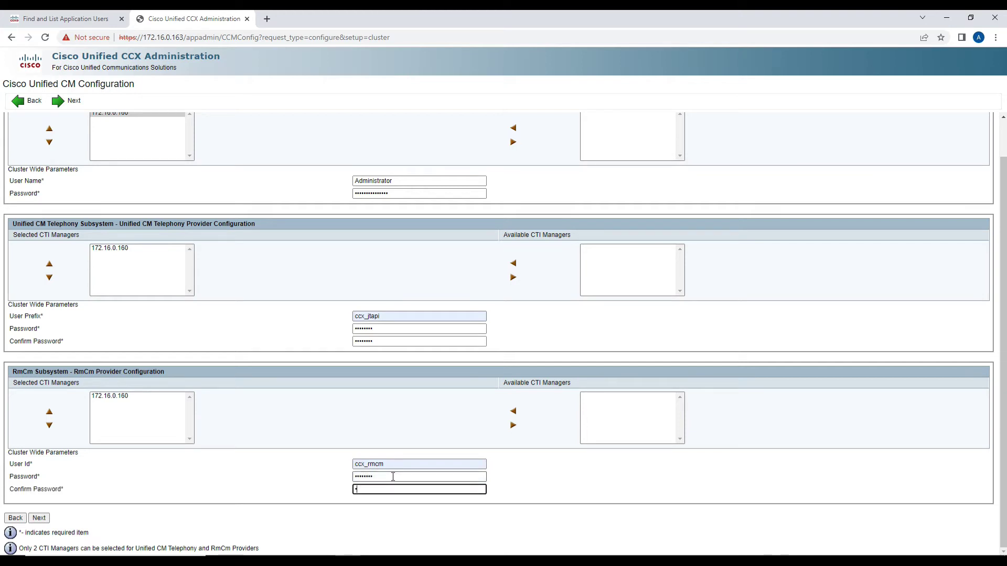
click(39, 519)
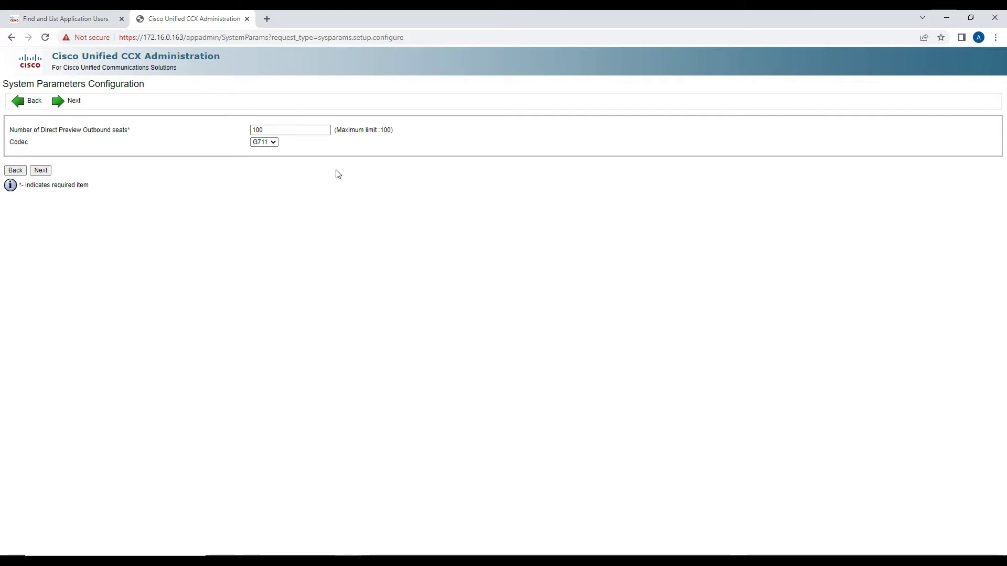
- Keep 100 Direct Preview Outbound seats and the G711 codec, and continue to Languages
drag(23, 131, 73, 133)
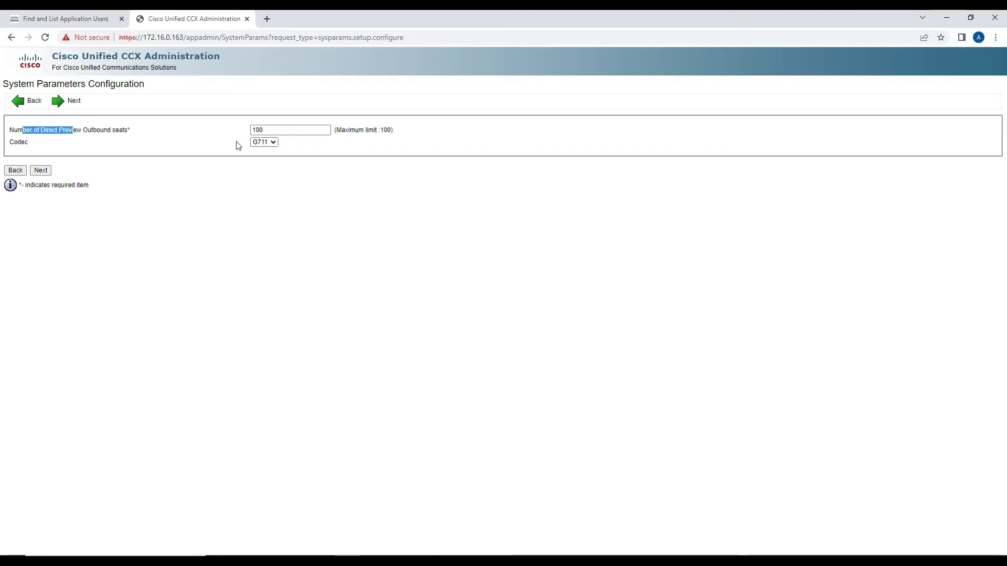
click(262, 254)
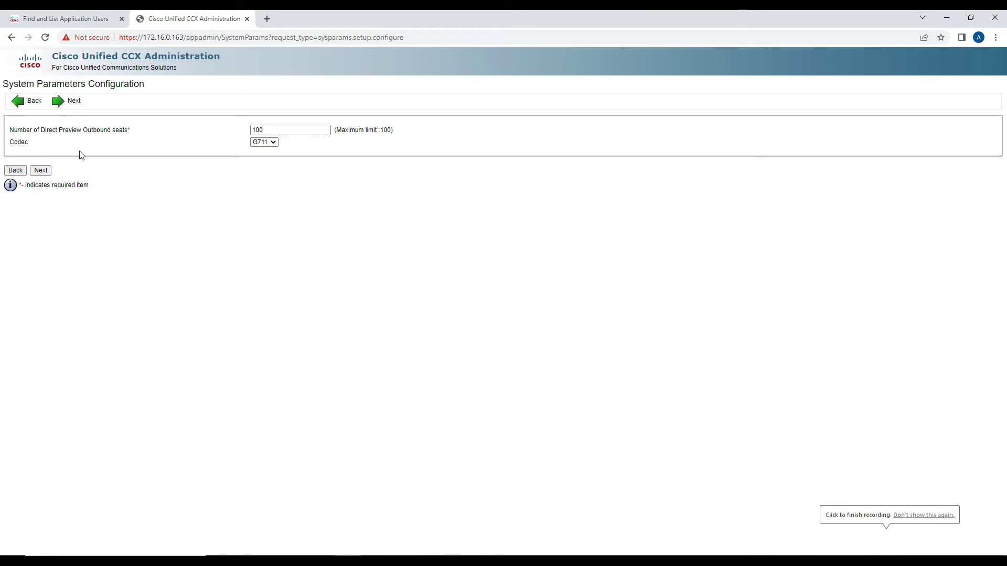
click(263, 144)
click(321, 156)
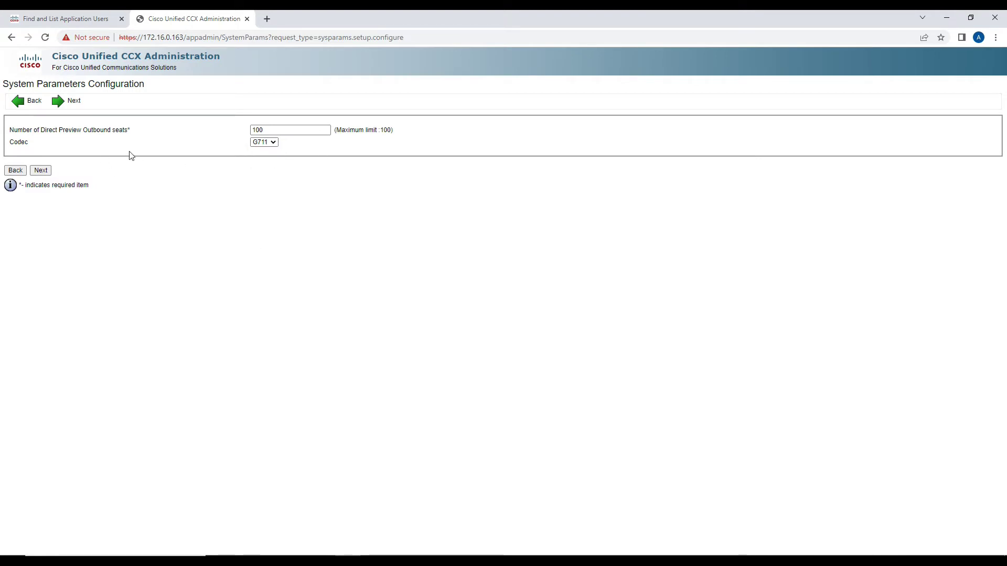
click(40, 170)
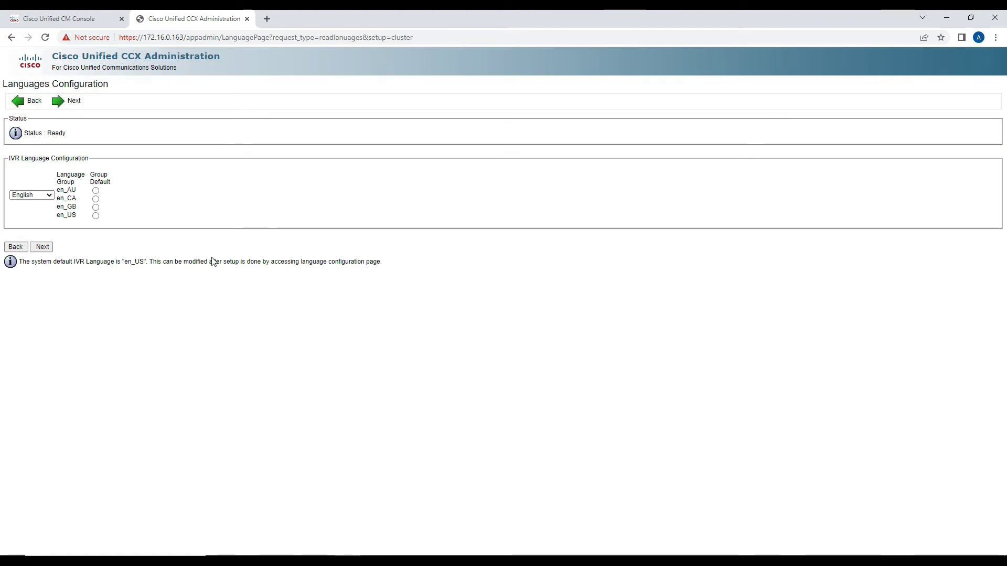
- Leave English selected with en_US as group default and continue to User Configuration
click(49, 195)
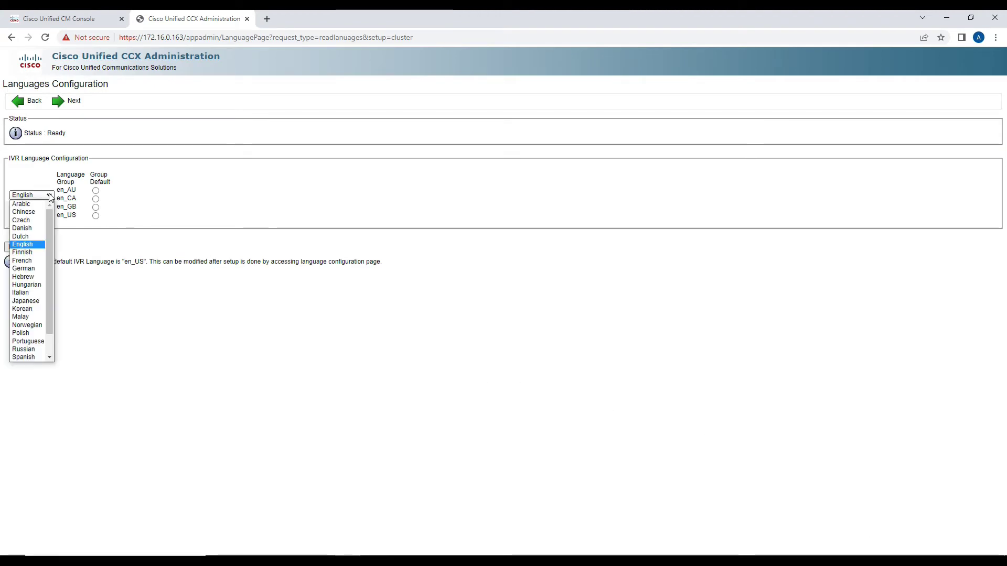
click(169, 205)
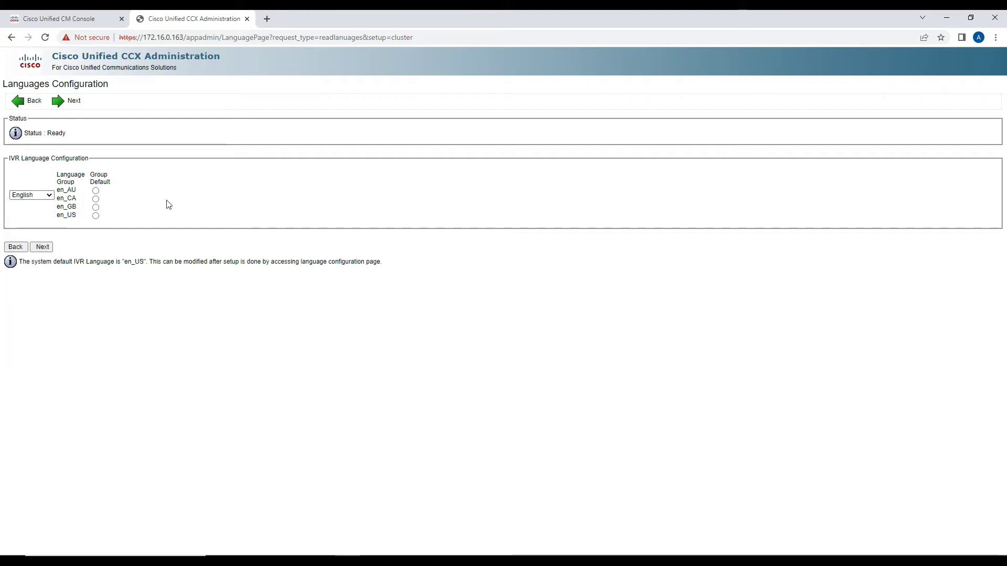
click(32, 196)
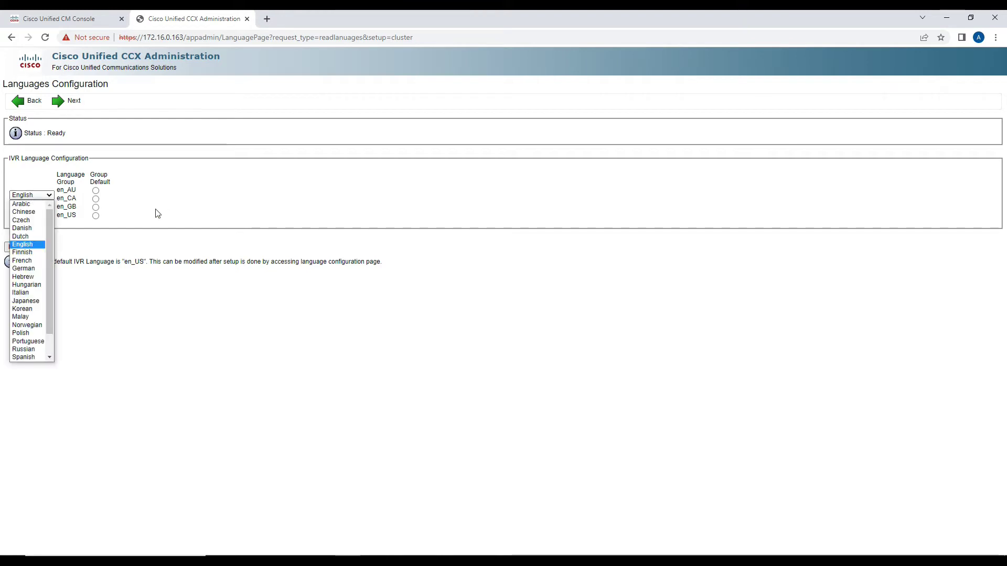
click(170, 215)
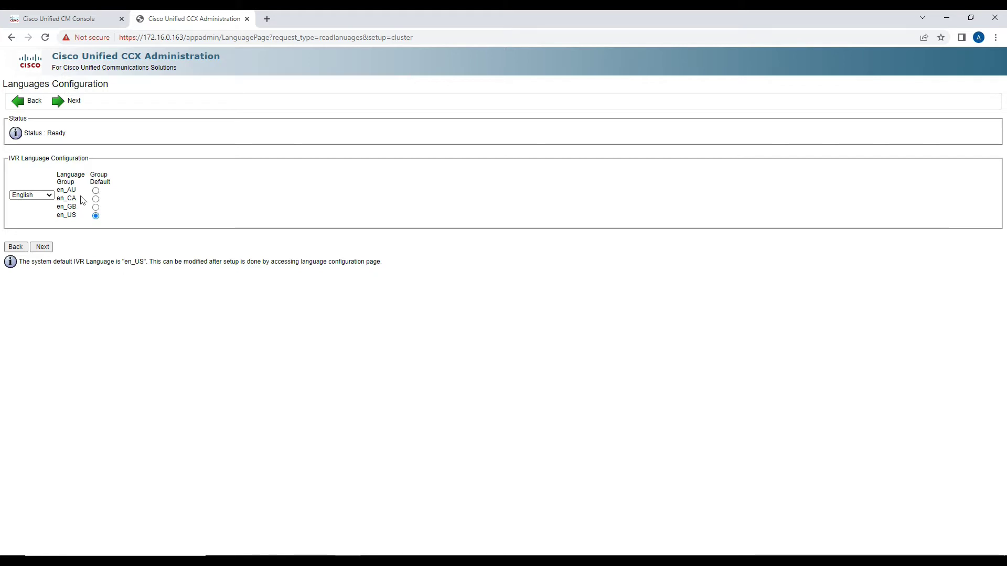
click(43, 248)
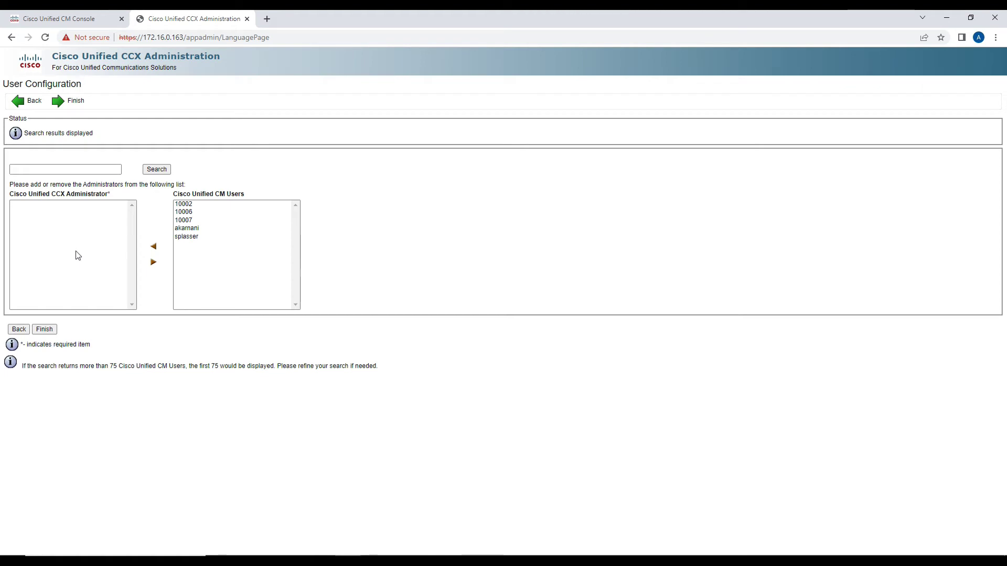
- Add the selected Unified CM user to the CCX Administrator list and finish the setup wizard
click(186, 230)
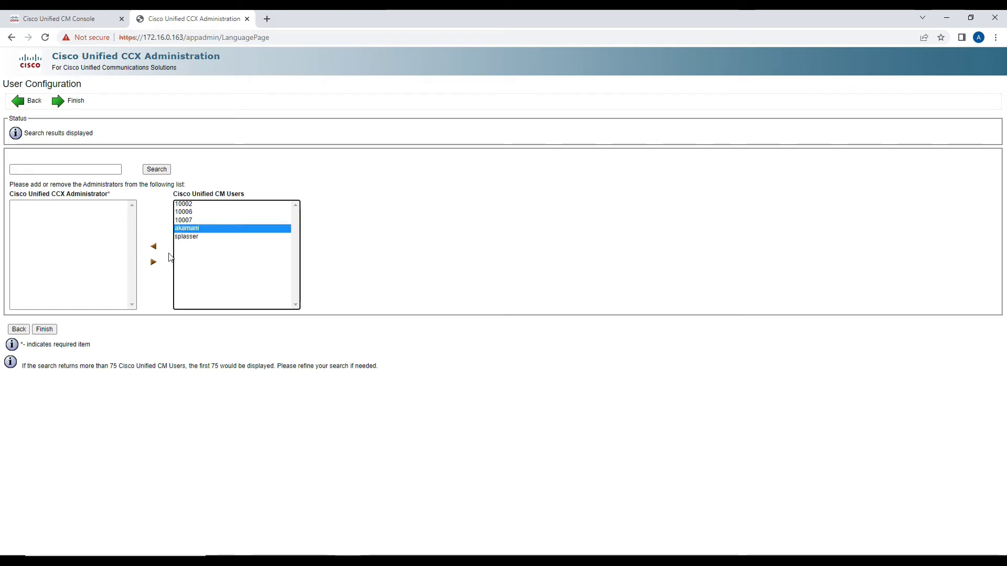
click(153, 246)
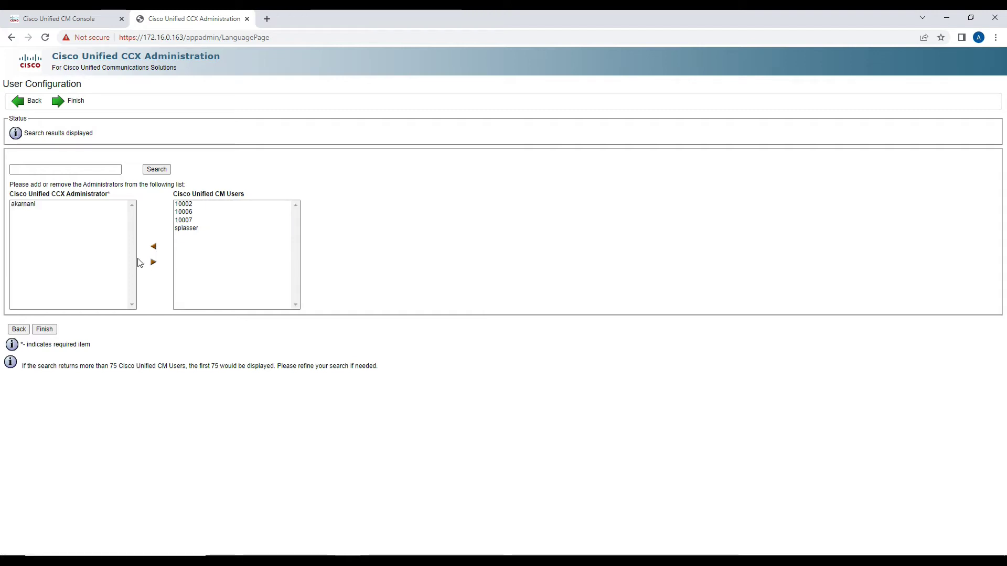
click(48, 329)
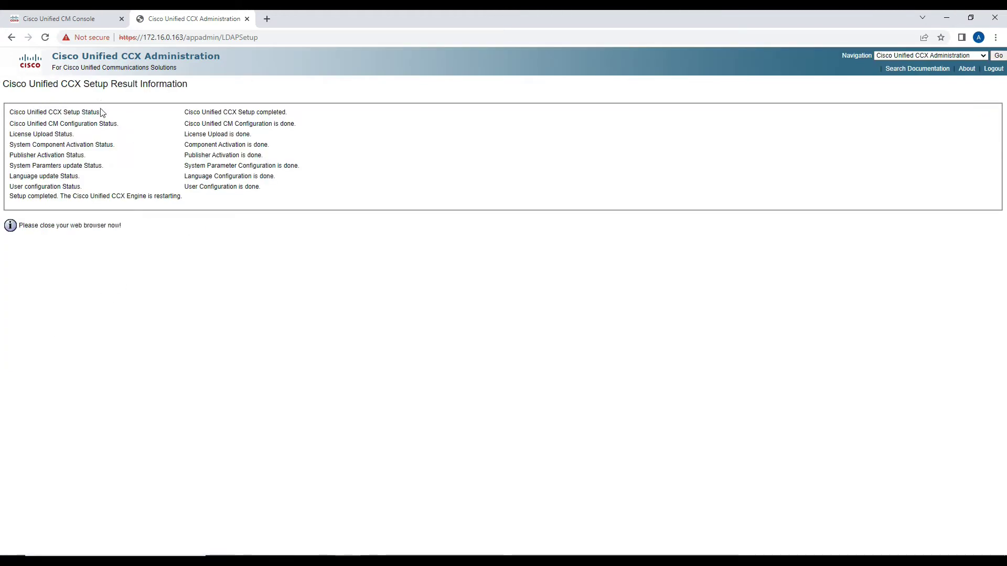
drag(23, 196, 118, 206)
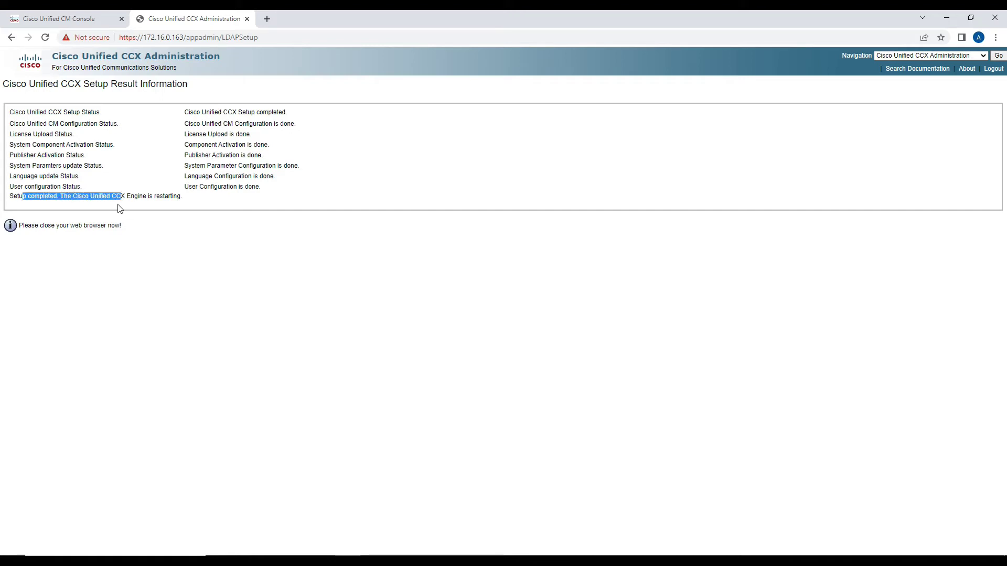
click(126, 207)
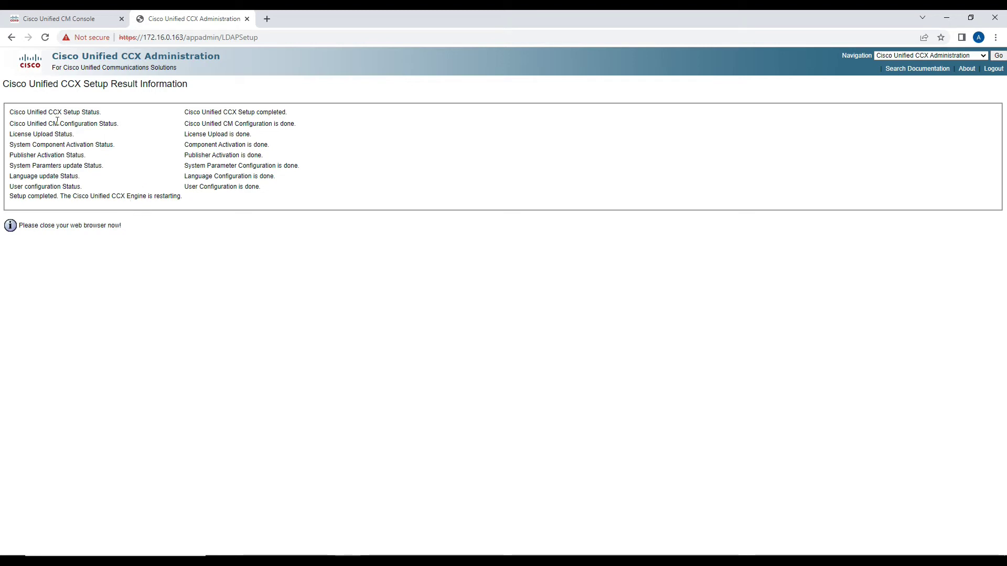
drag(61, 113, 103, 113)
drag(35, 124, 118, 125)
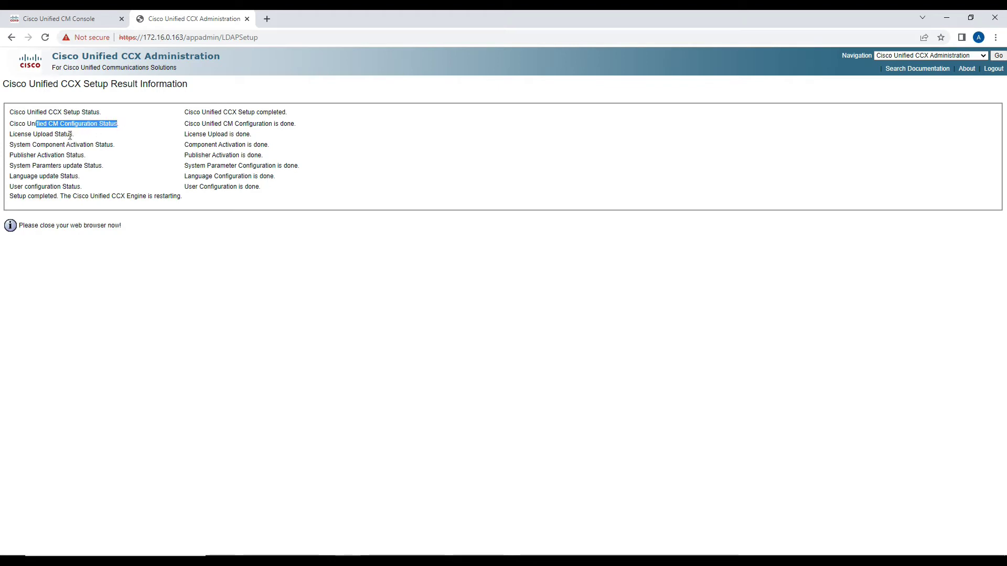
drag(14, 134, 108, 146)
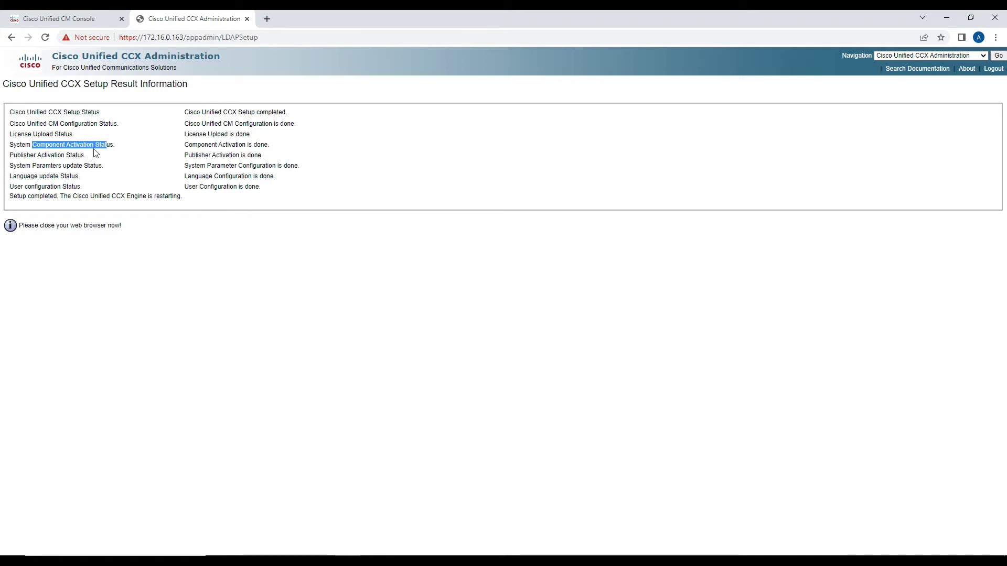
drag(48, 155, 51, 196)
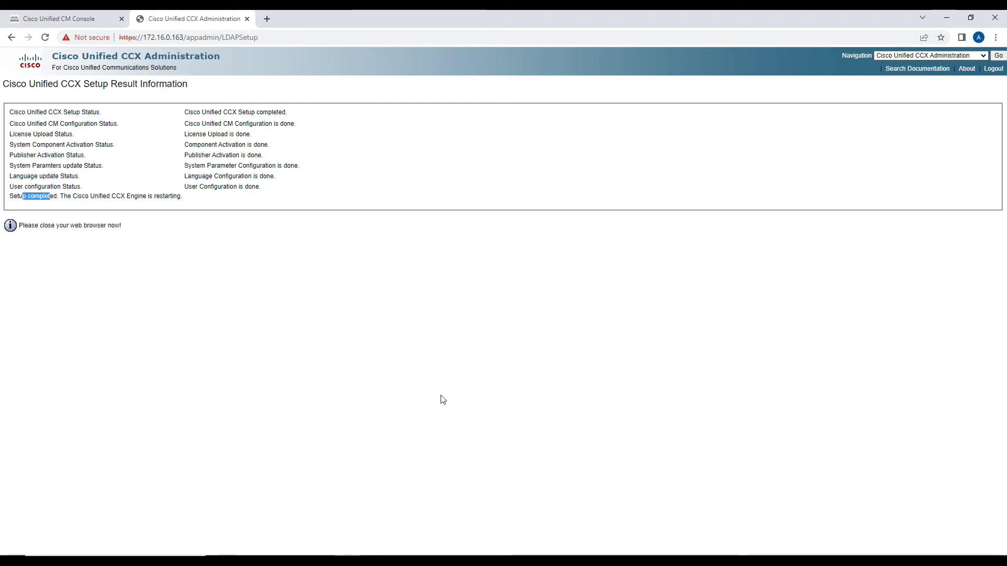
right_click(201, 25)
click(184, 37)
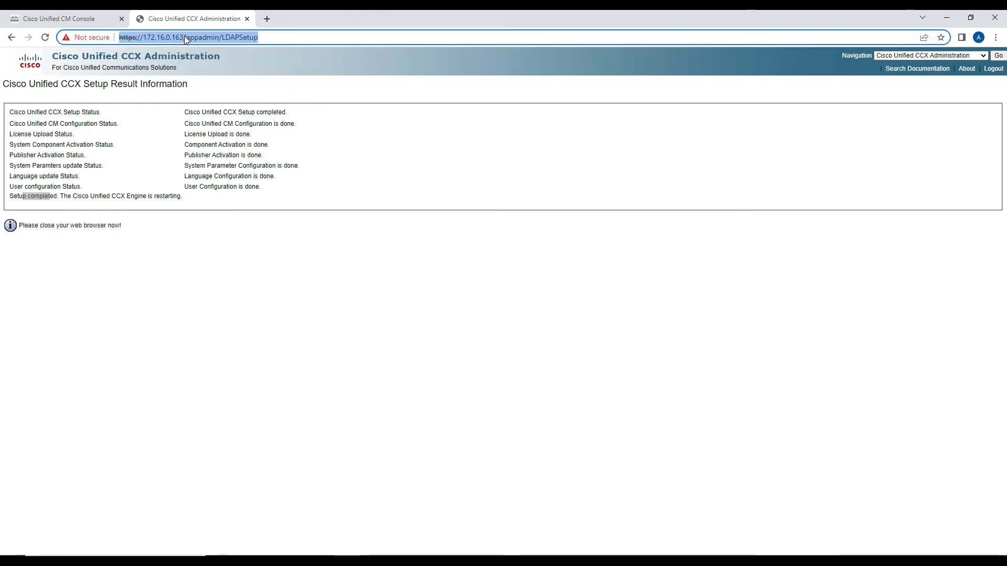
key(ctrl+c)
click(266, 19)
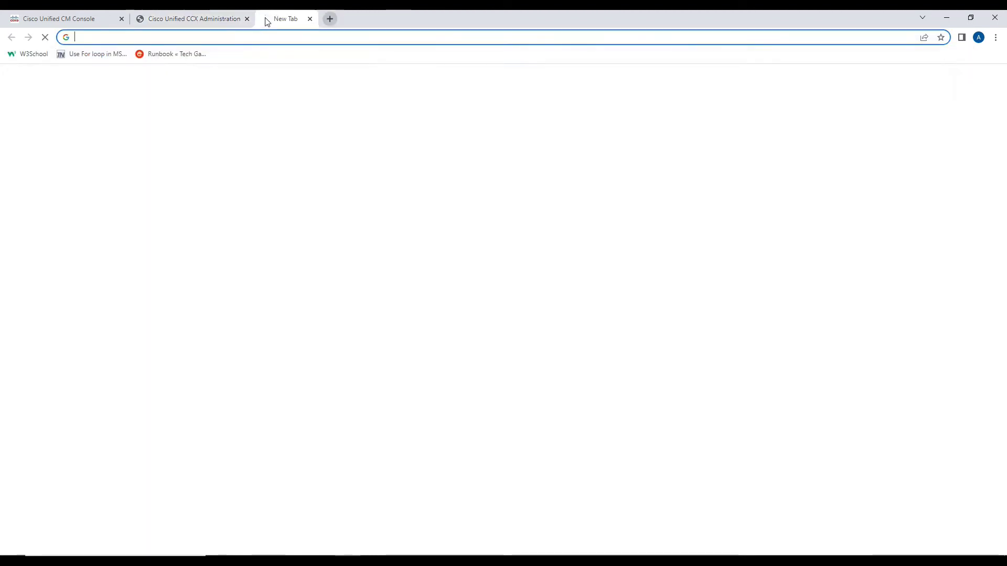
key(ctrl+v)
key(BackSpace)
key(BackSpace)
key(BackSpace)
key(BackSpace)
key(BackSpace)
key(BackSpace)
key(BackSpace)
key(BackSpace)
key(BackSpace)
key(BackSpace)
key(BackSpace)
key(BackSpace)
key(BackSpace)
key(BackSpace)
key(BackSpace)
key(BackSpace)
key(BackSpace)
key(BackSpace)
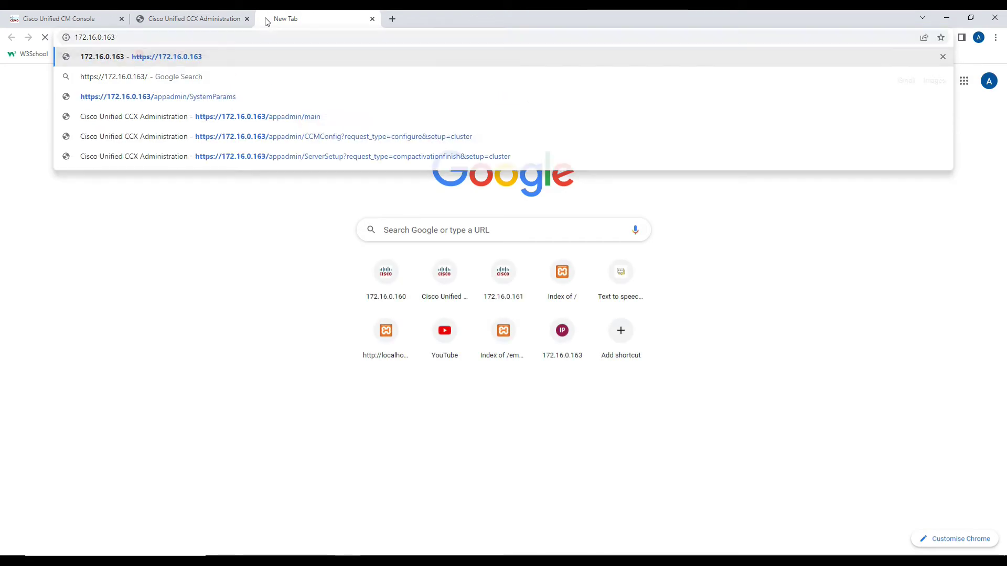
key(Return)
click(247, 19)
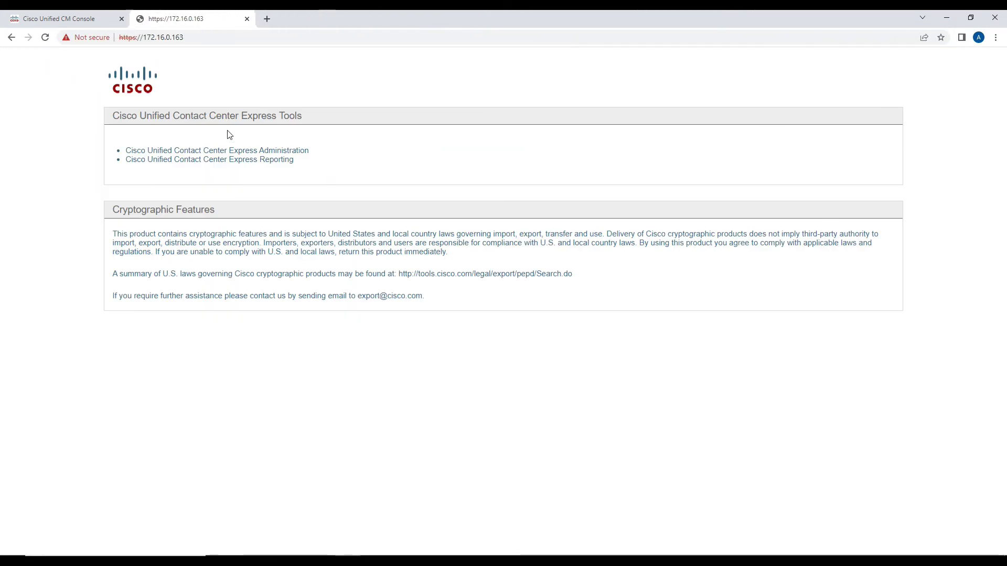
- Sign in to Cisco Unified CCX Administration as Administrator with the account password
click(228, 151)
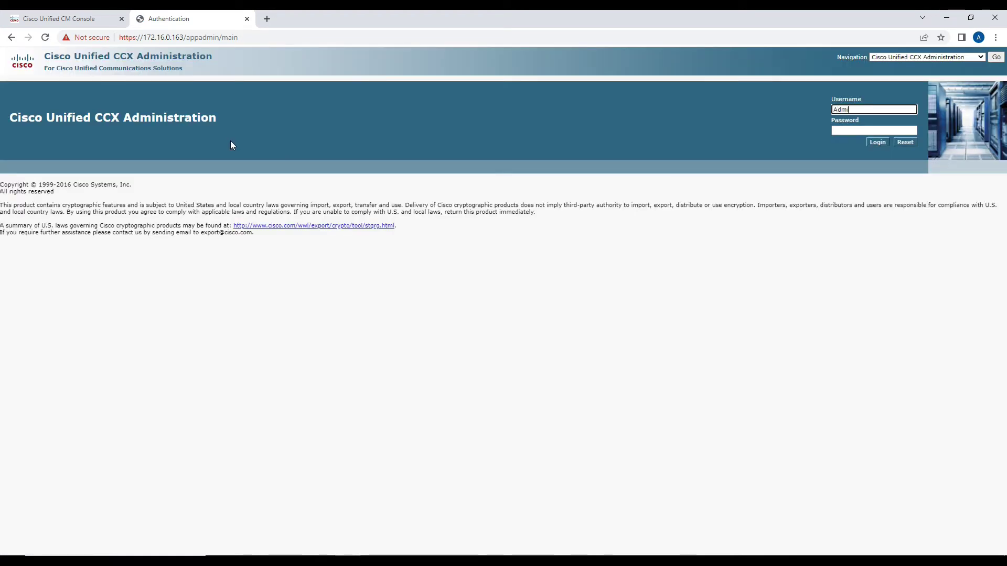
text(Administrator)
key(Tab)
text(••••••••)
key(Return)
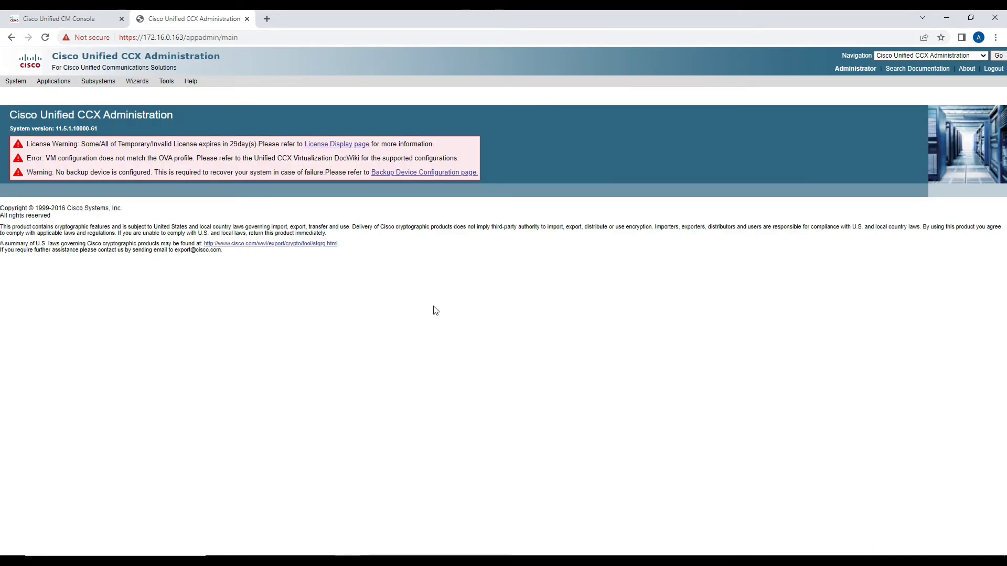
- Review the license warning and the VM-configuration-versus-OVA-profile error on the main page
drag(31, 143, 418, 145)
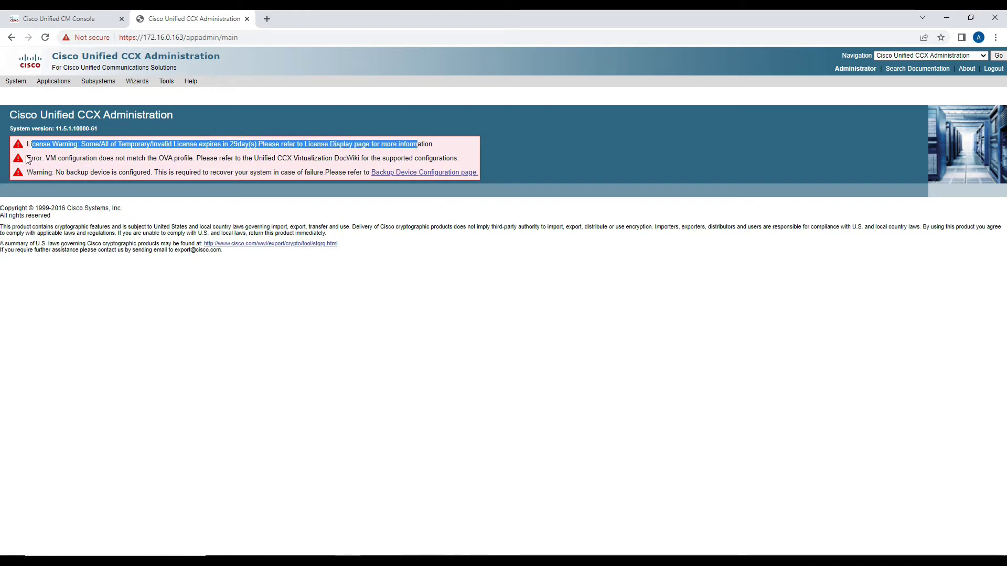
drag(60, 158, 94, 161)
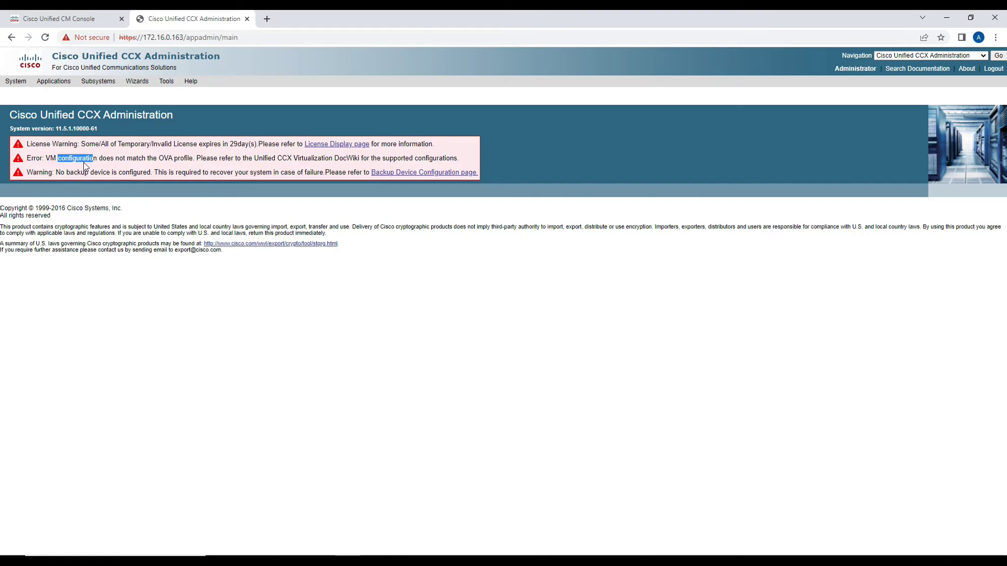
drag(118, 159, 214, 167)
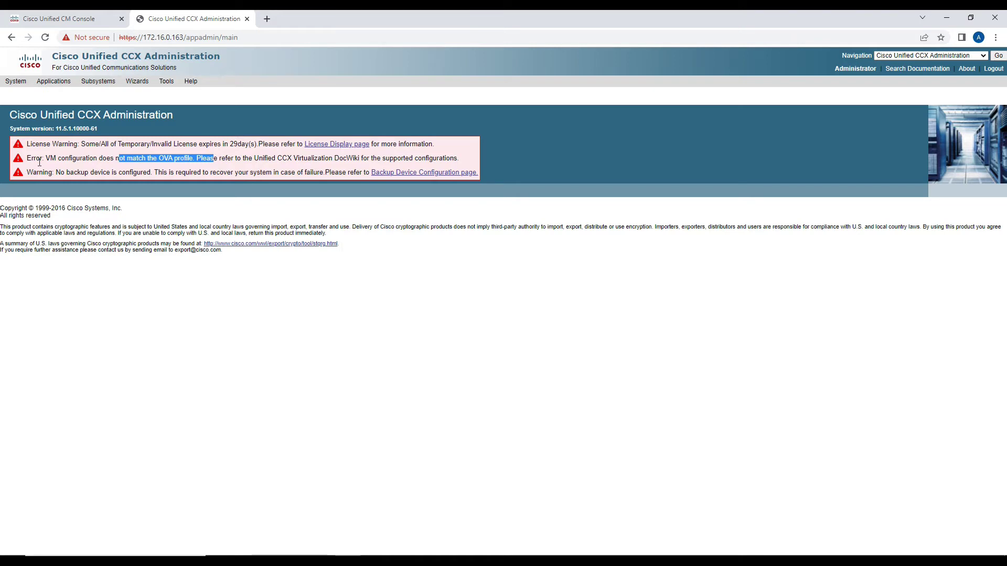
drag(32, 158, 193, 159)
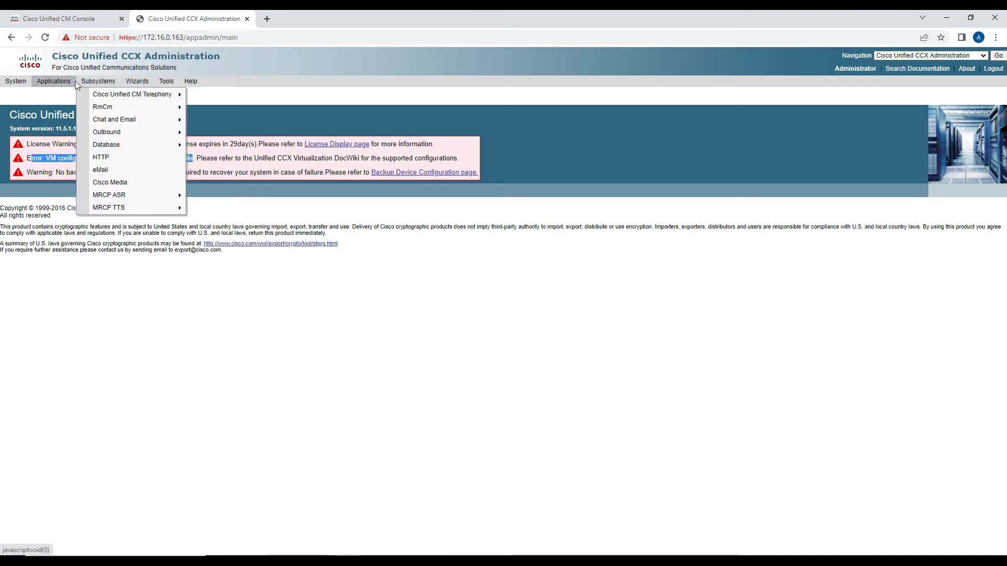
mouse_move(67, 83)
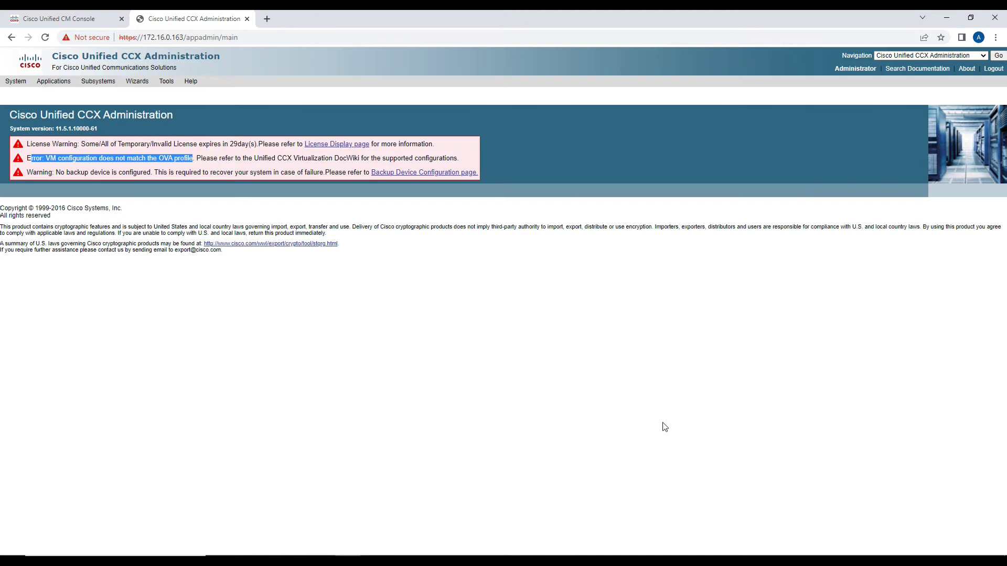
click(879, 545)
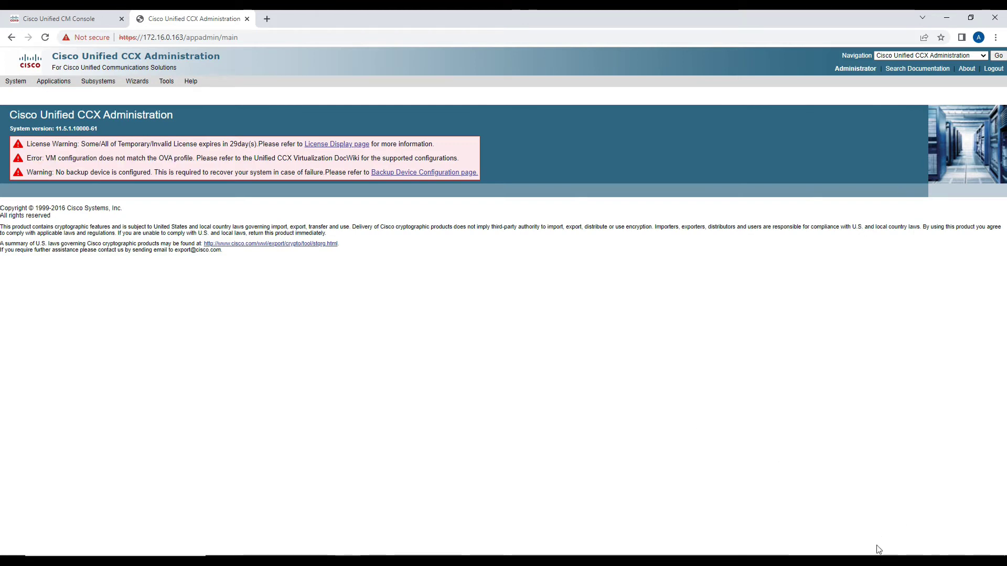
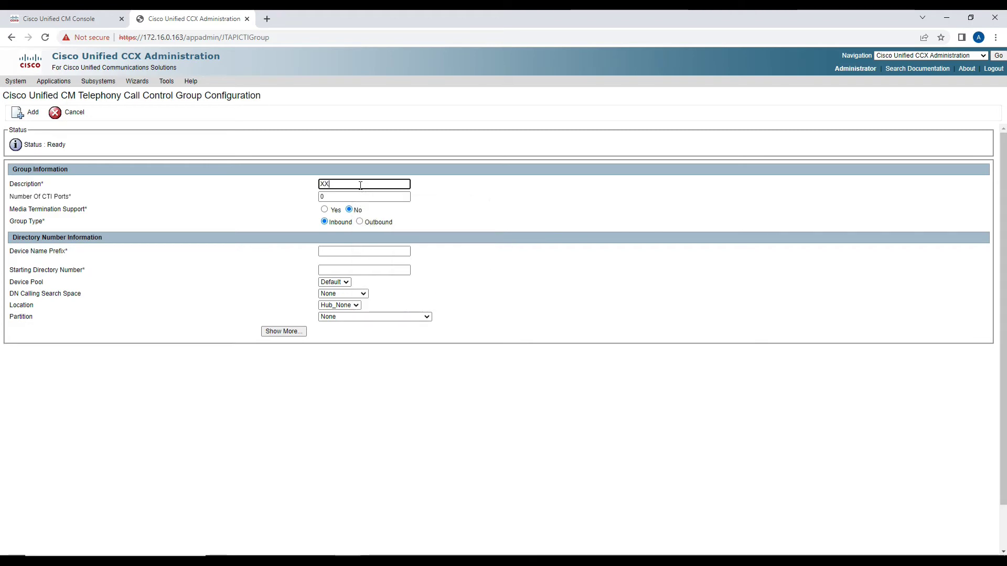
- Enter description CCG_IN (correcting CCG_OUT), 10 CTI ports and device name prefix CCG
key(ctrl+a)
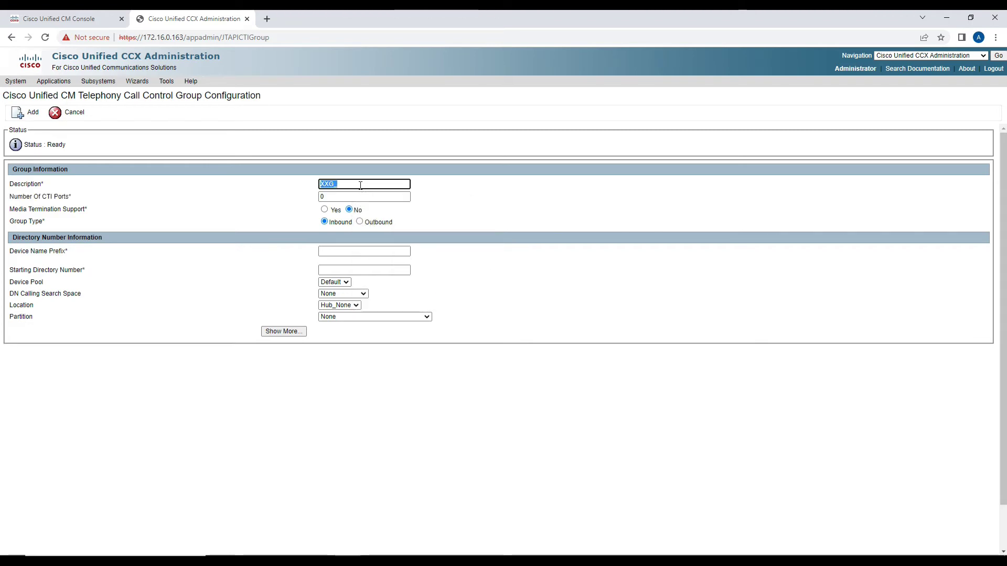
text(CCG_OUT)
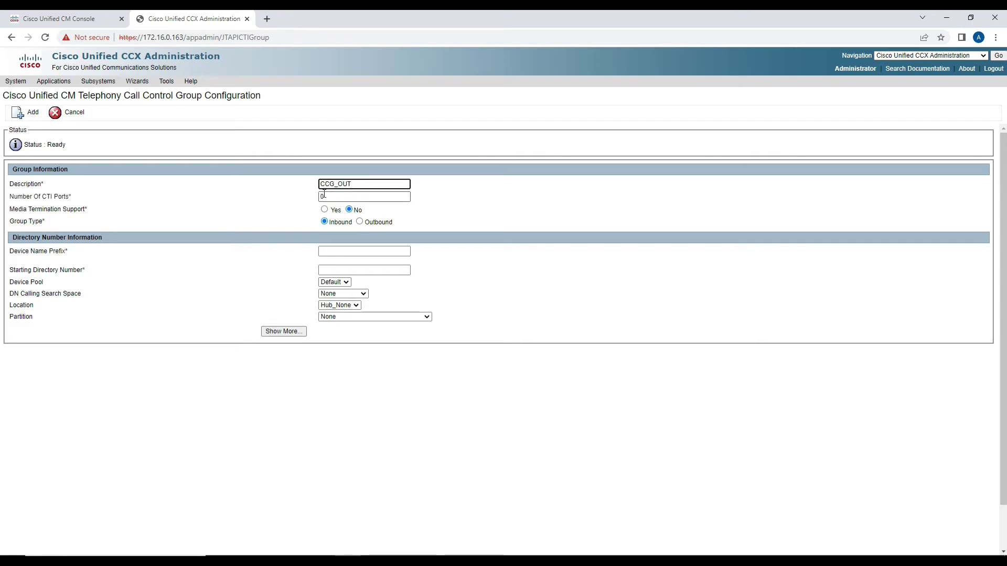
key(Tab)
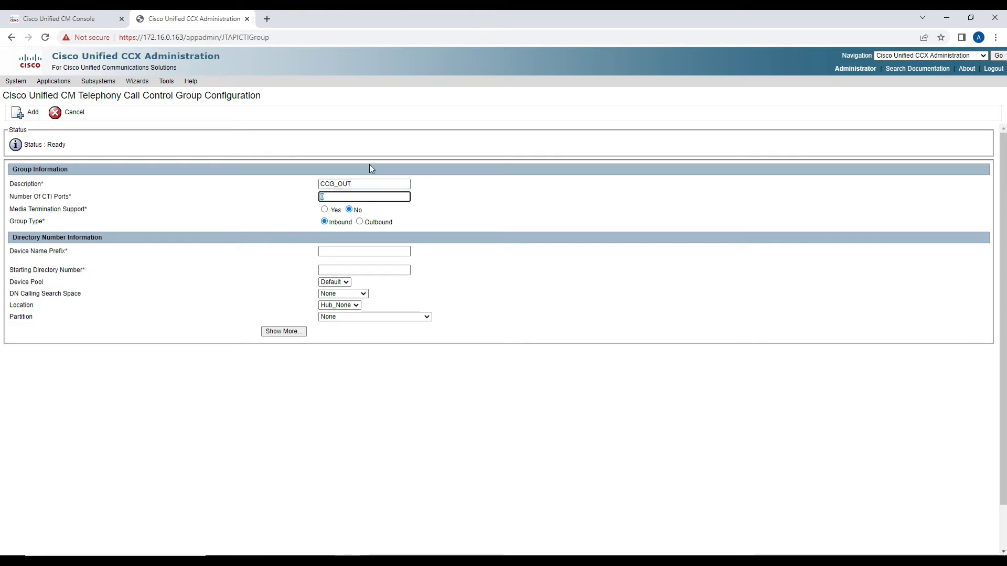
text(10)
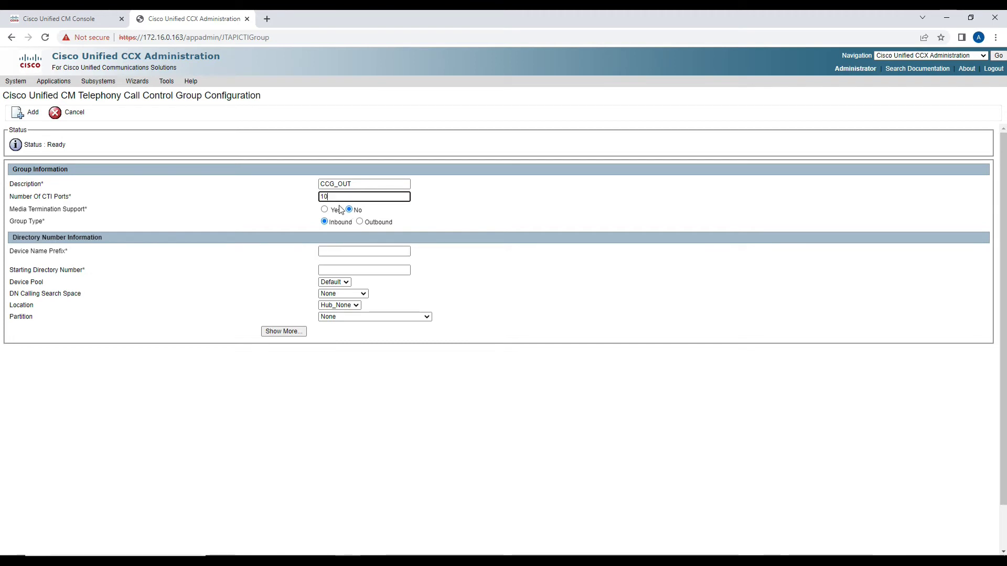
click(354, 183)
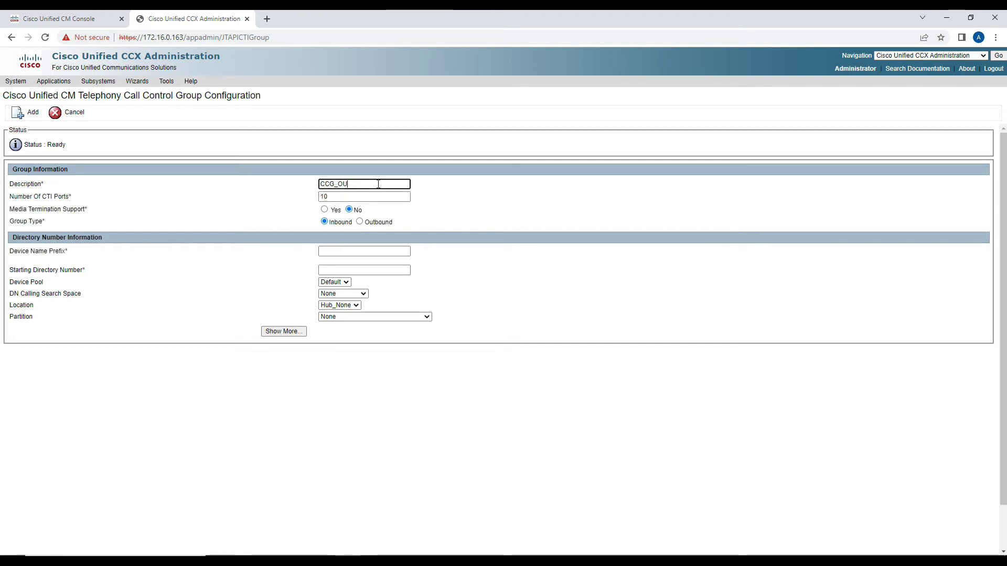
key(BackSpace)
key(BackSpace)
key(BackSpace)
text(IN)
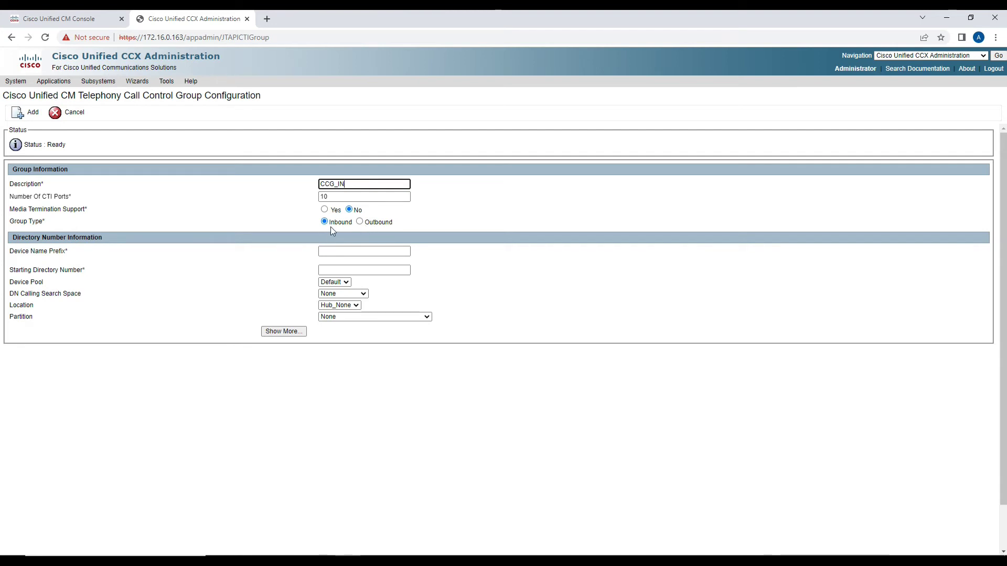
click(333, 250)
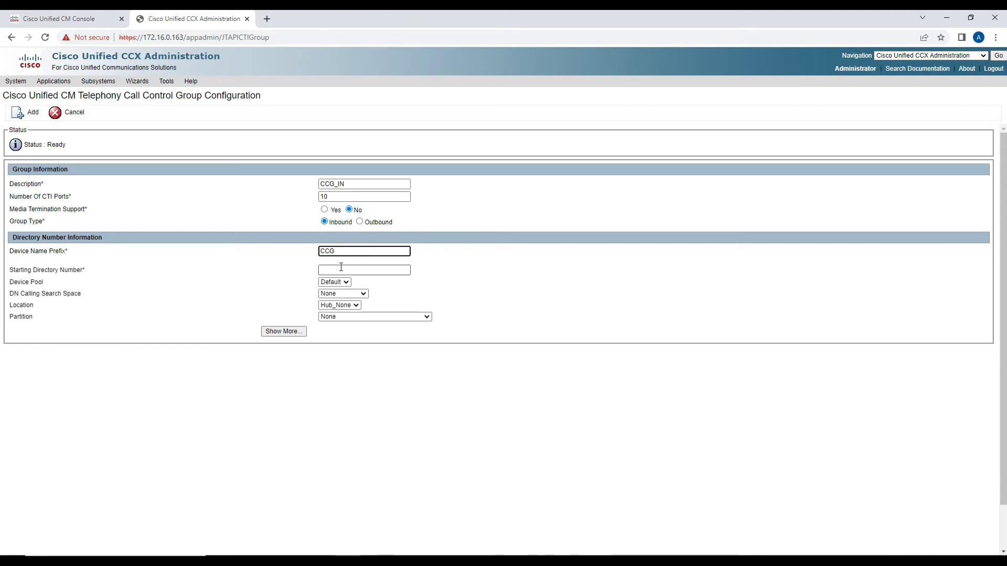
- Enter starting directory number 10601 and choose calling search space Internal_CSS
click(349, 267)
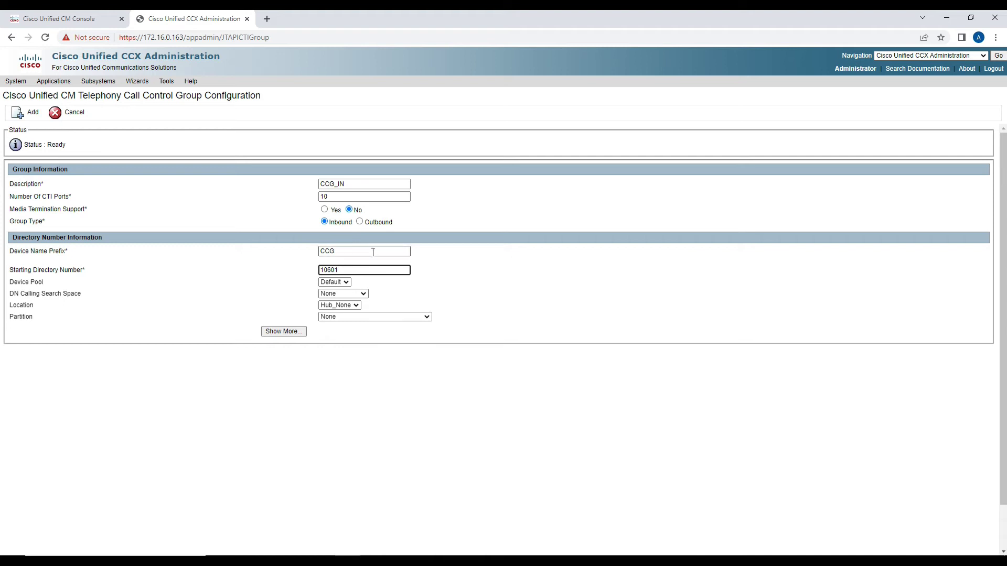
click(345, 295)
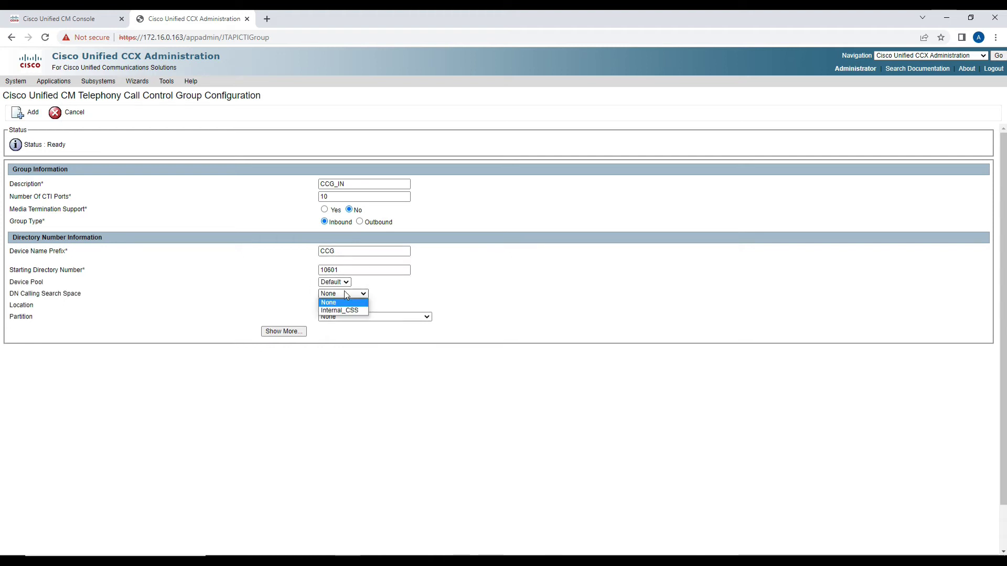
click(345, 295)
key(shift+Tab)
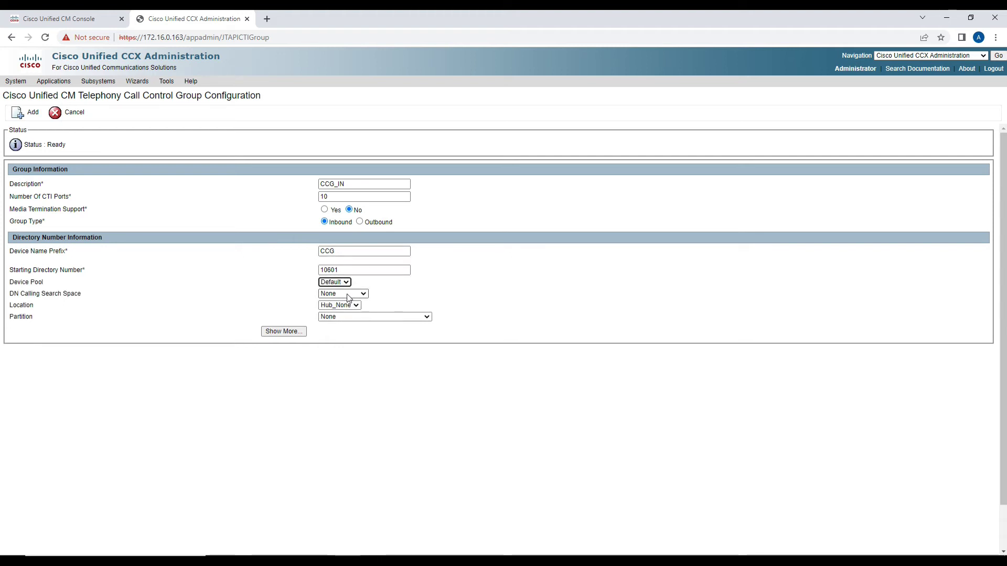
click(348, 295)
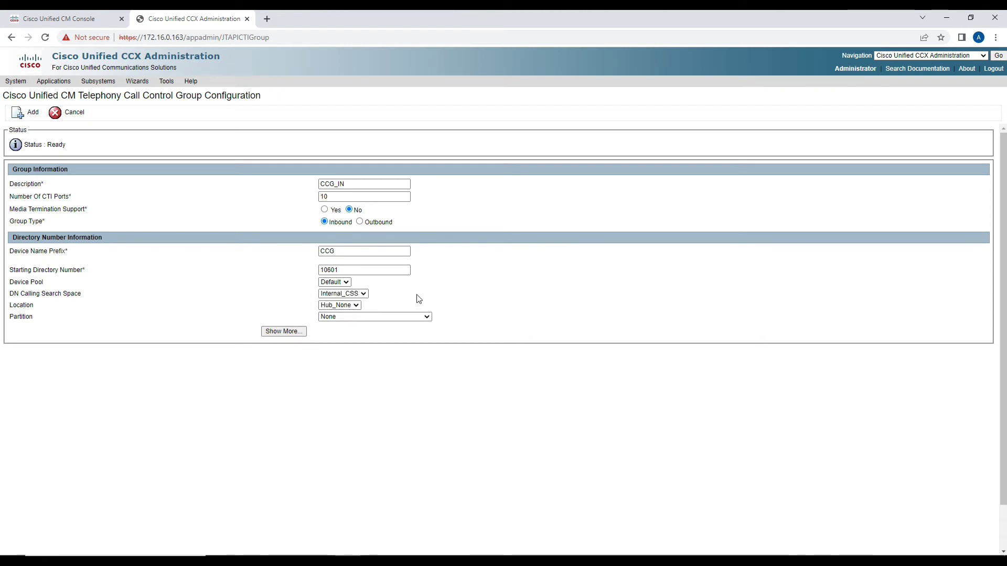
- Keep location Hub_None, set partition Internal_PRT, and reveal the advanced settings
click(350, 309)
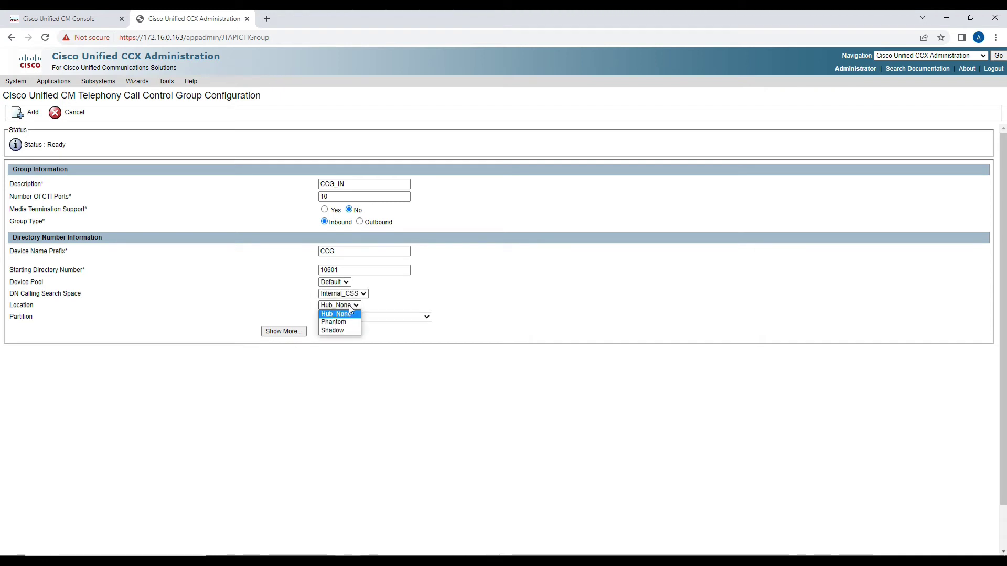
click(349, 307)
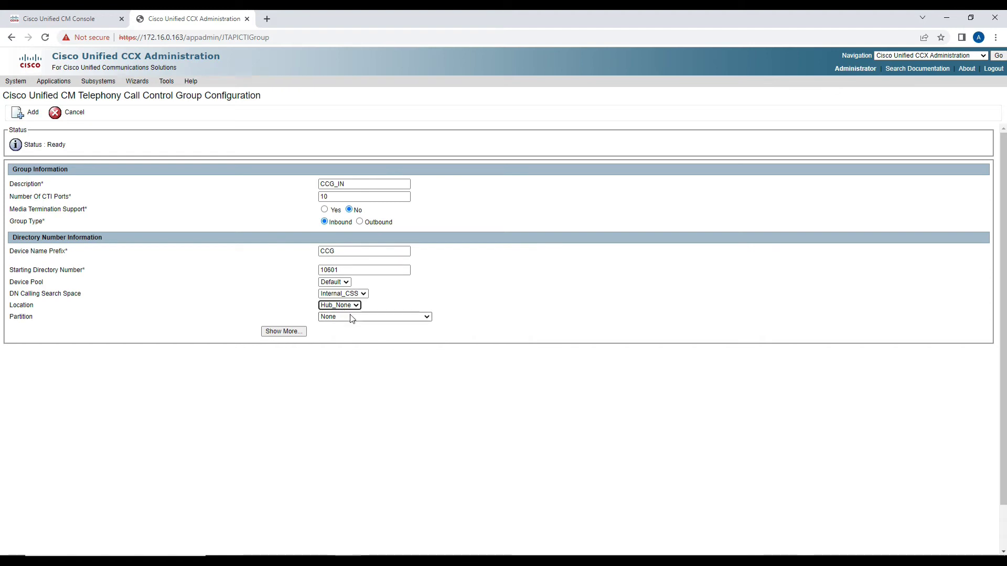
click(351, 317)
click(373, 366)
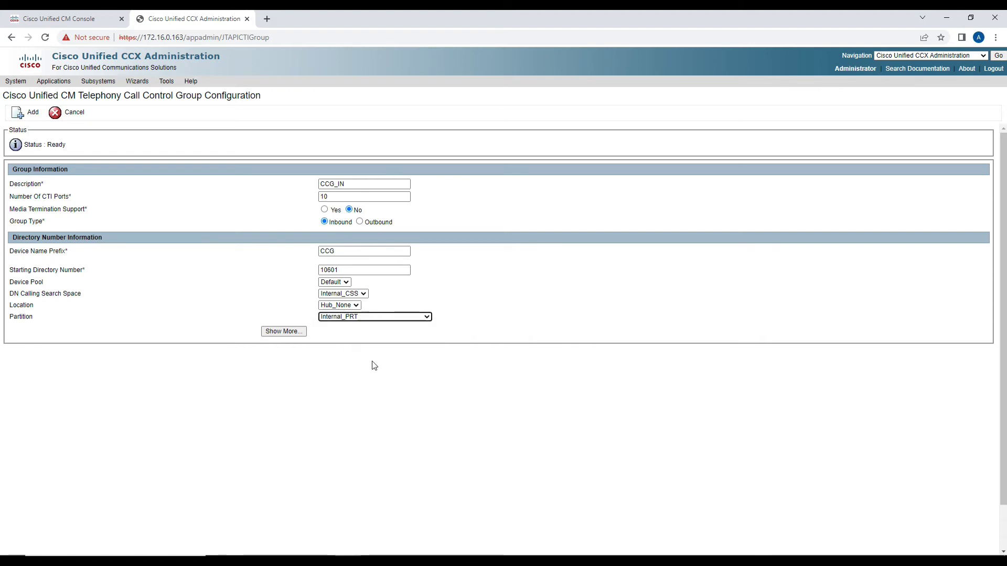
click(304, 331)
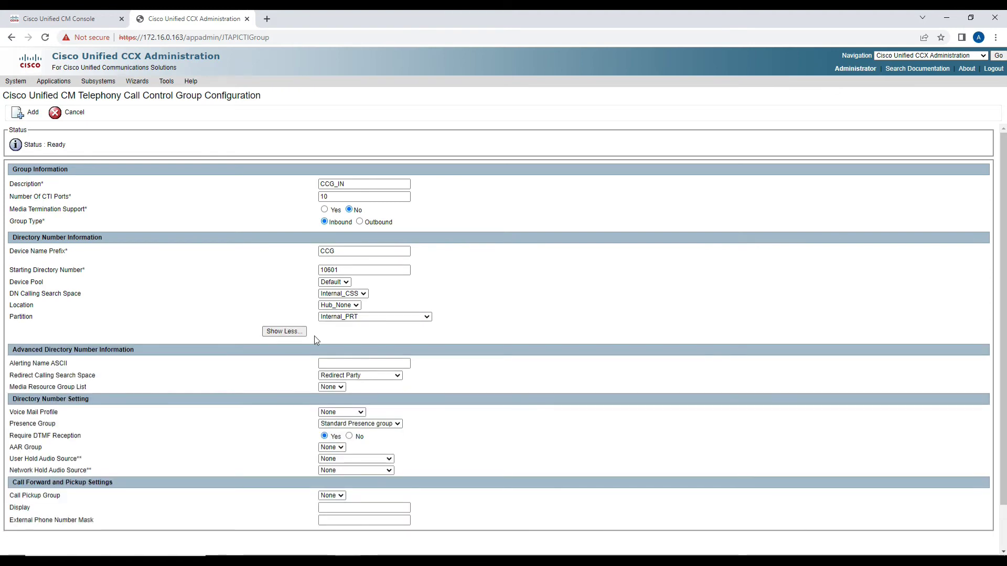
- Choose VM_Profile as the group's voice mail profile
scroll(314, 336, down, 1)
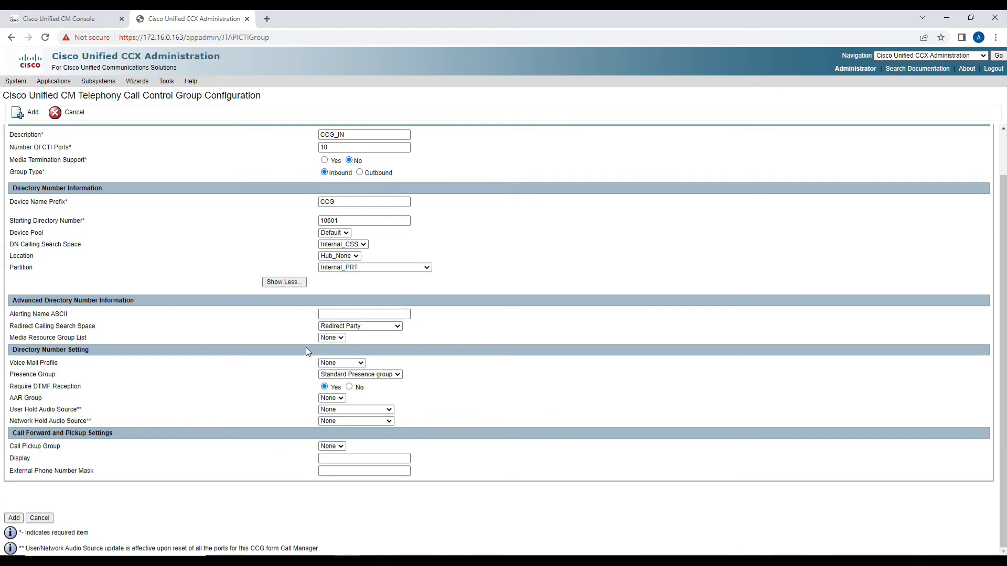
click(360, 364)
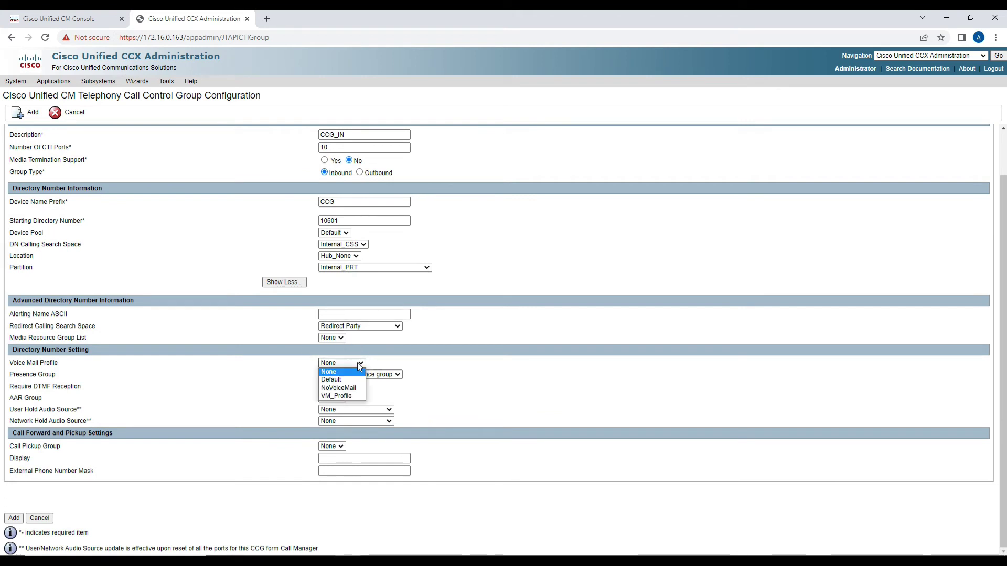
click(359, 367)
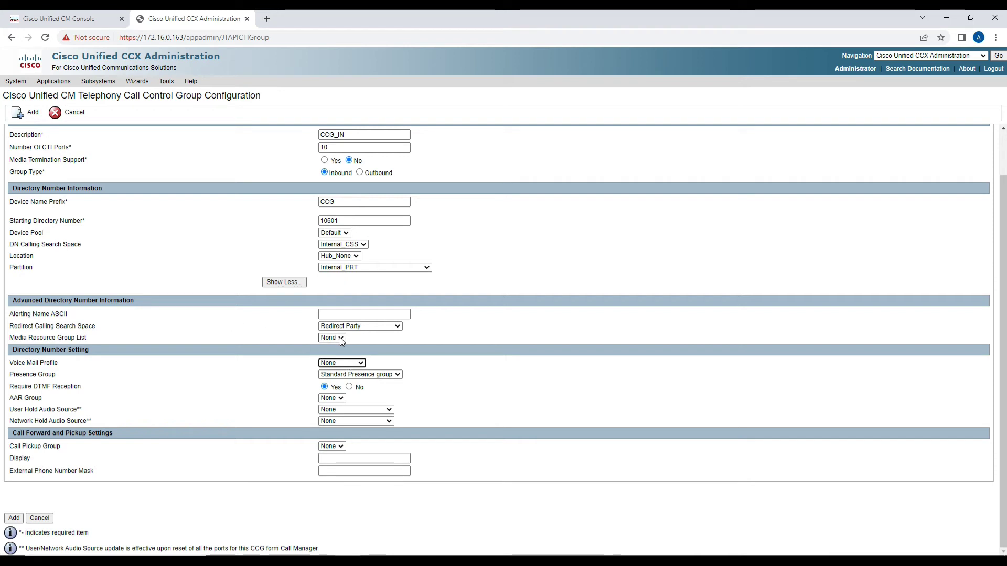
click(362, 363)
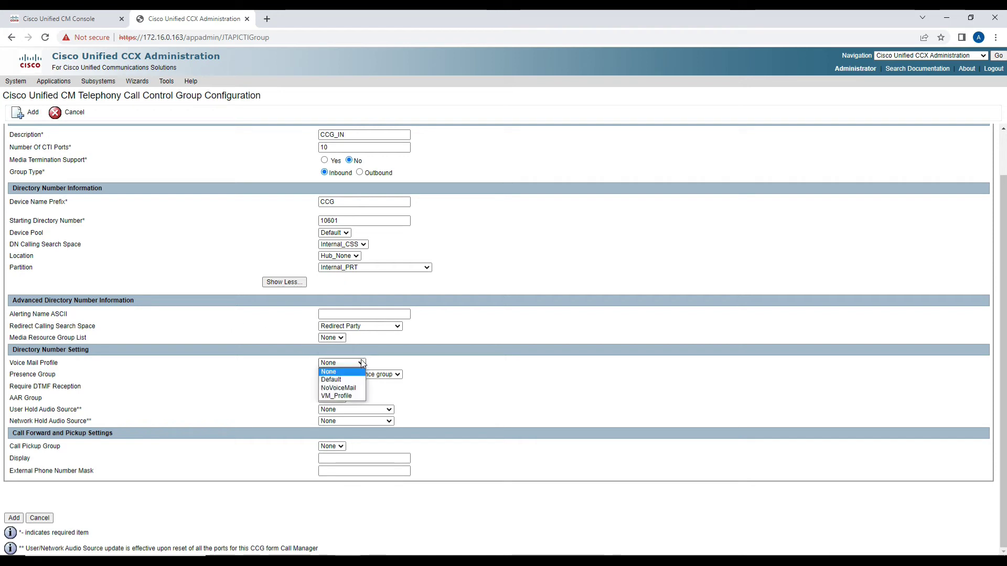
click(343, 391)
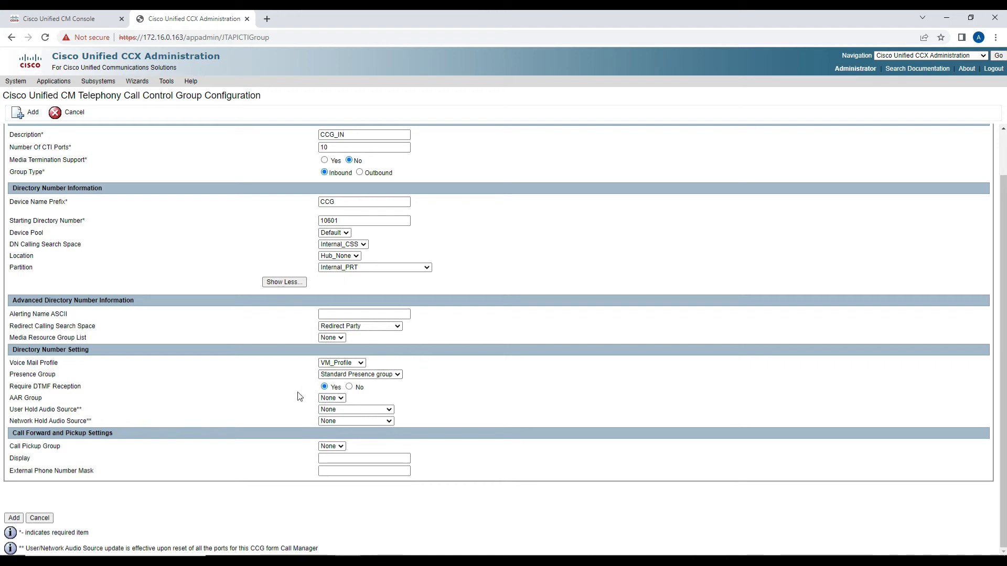
- Save the CCG_IN group and switch to the Unified CM Administration login page
click(14, 517)
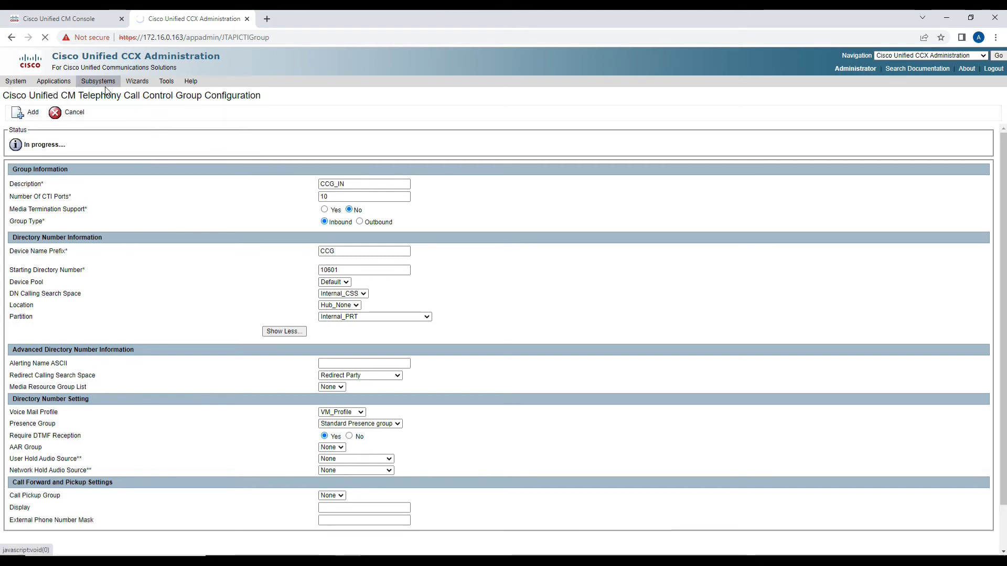
mouse_move(98, 81)
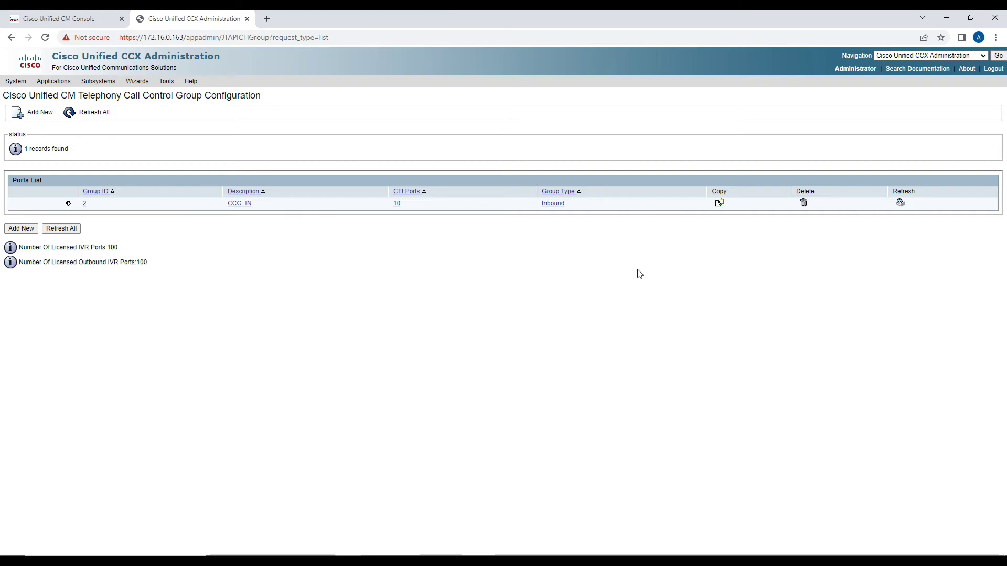
click(78, 19)
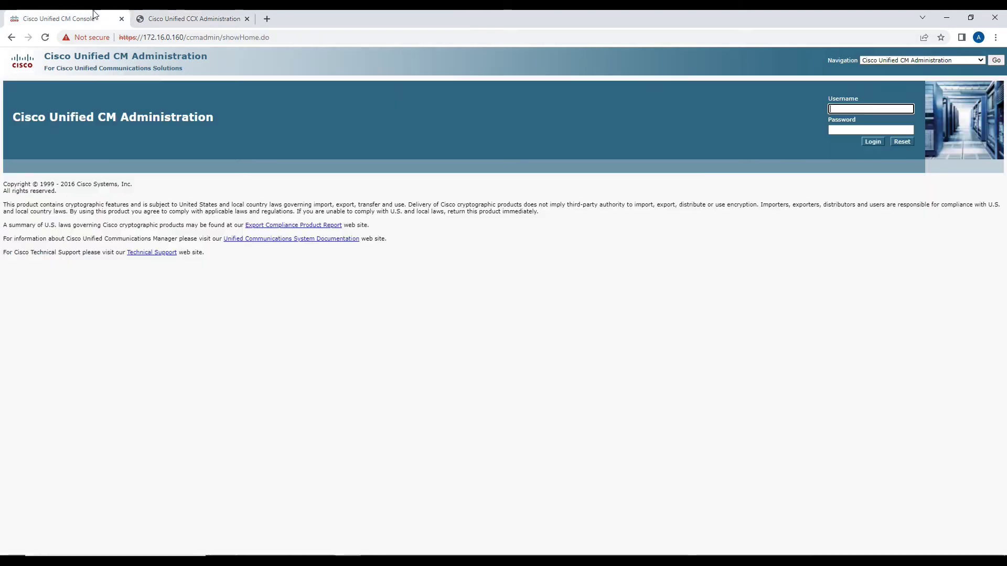
- Log in to Unified CM Administration with the administrator username and password
text(Administrator)
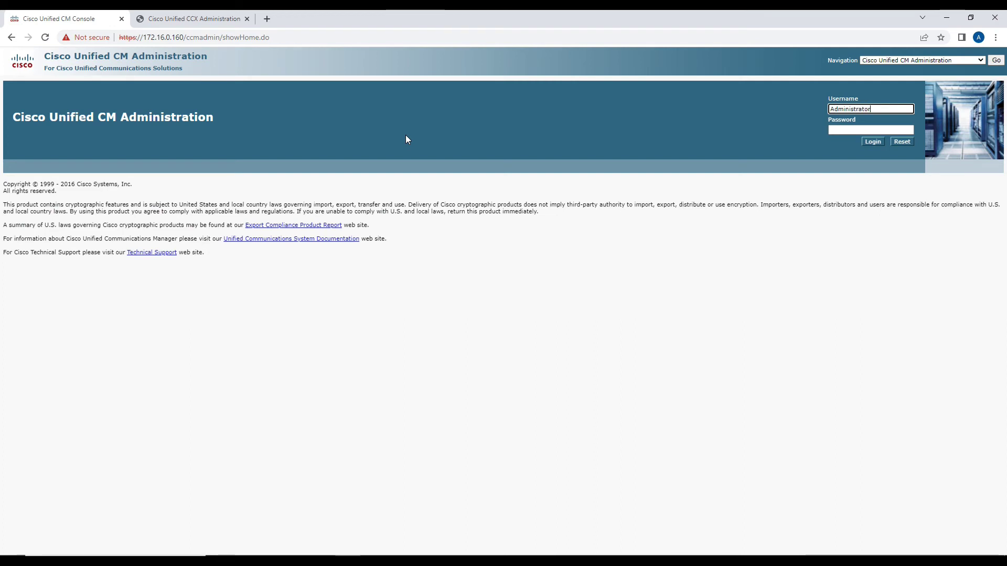
key(Tab)
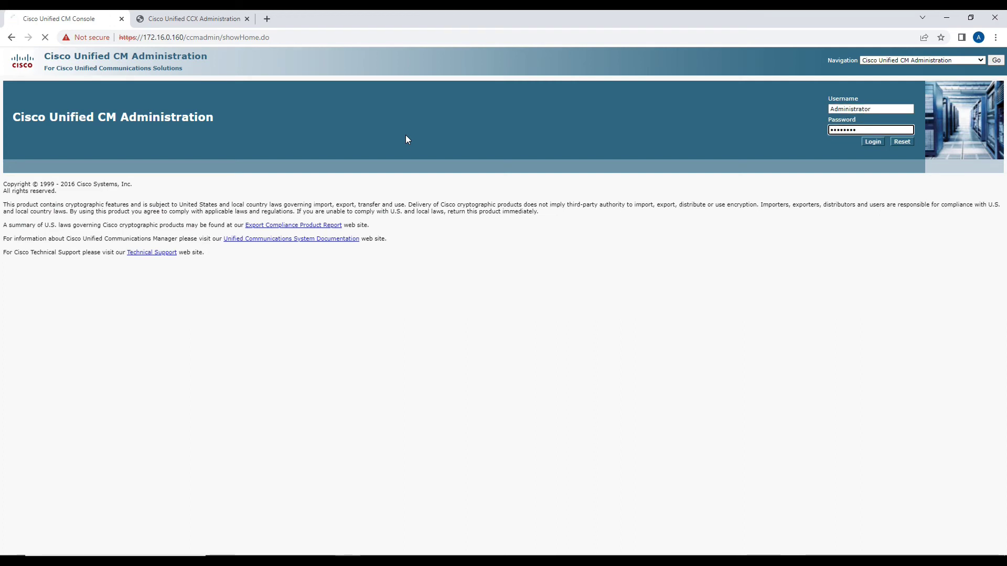
key(Return)
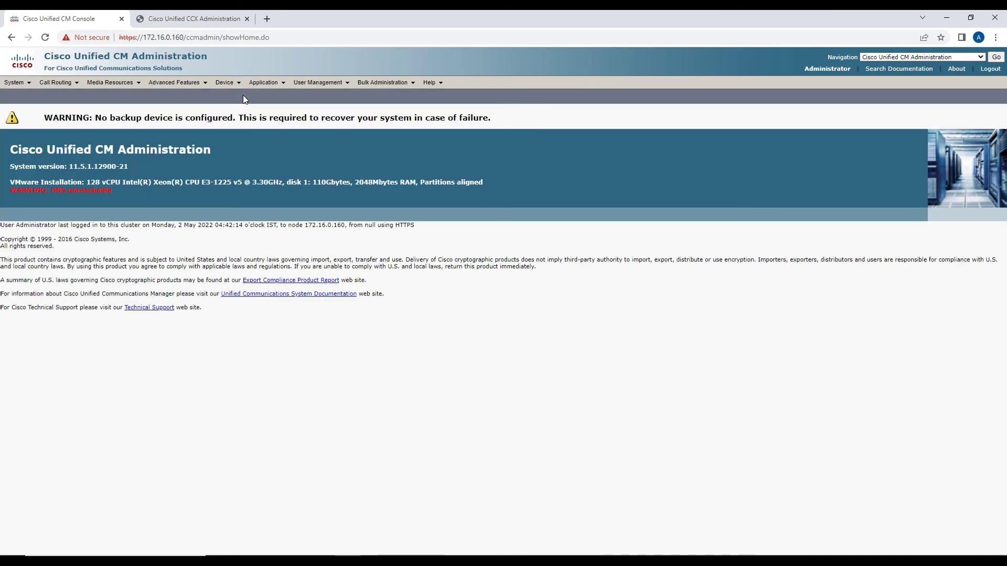
- List all phones under Device > Phone and verify CCG_10601–10610 ports are registered
click(226, 83)
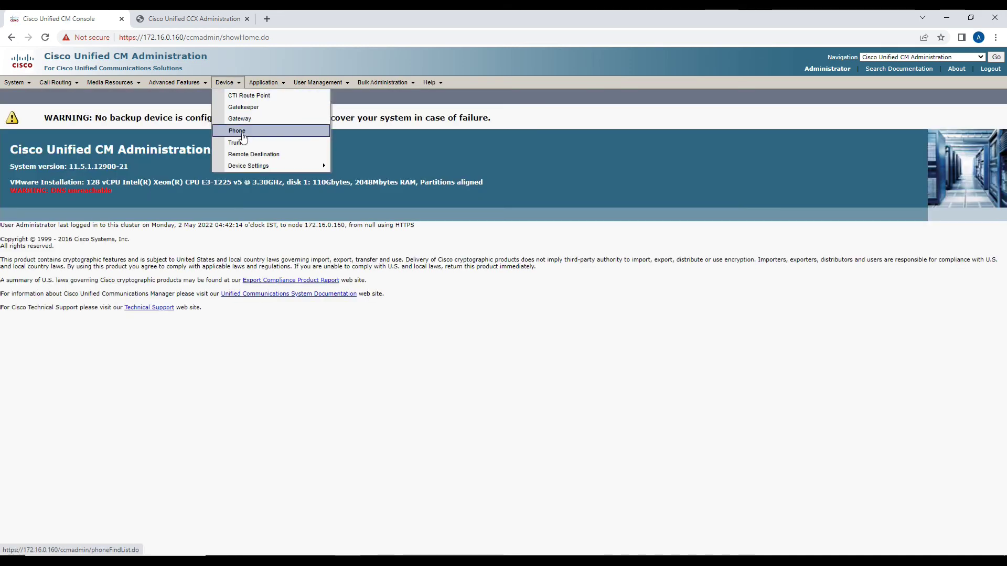
click(242, 132)
click(305, 156)
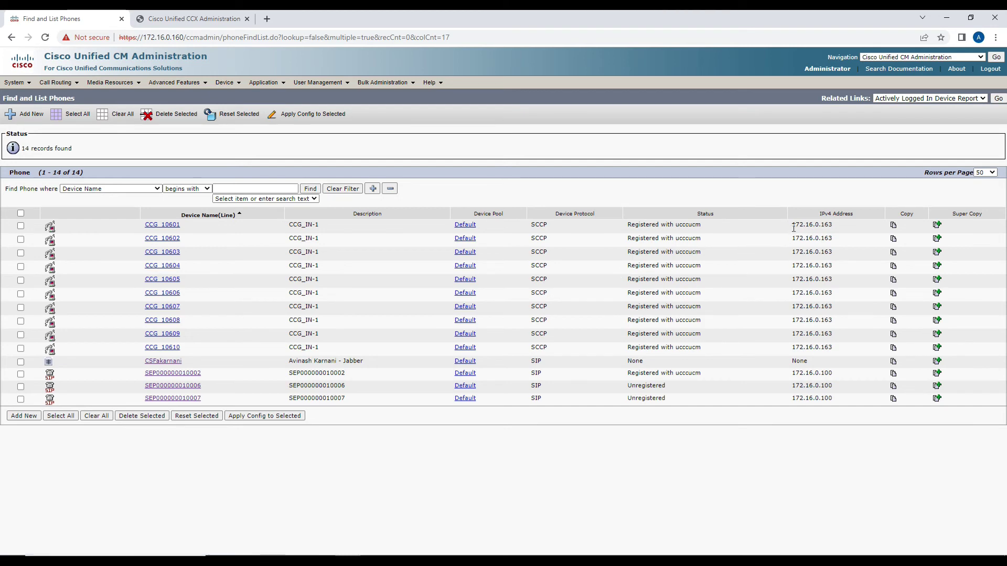
drag(792, 226, 822, 226)
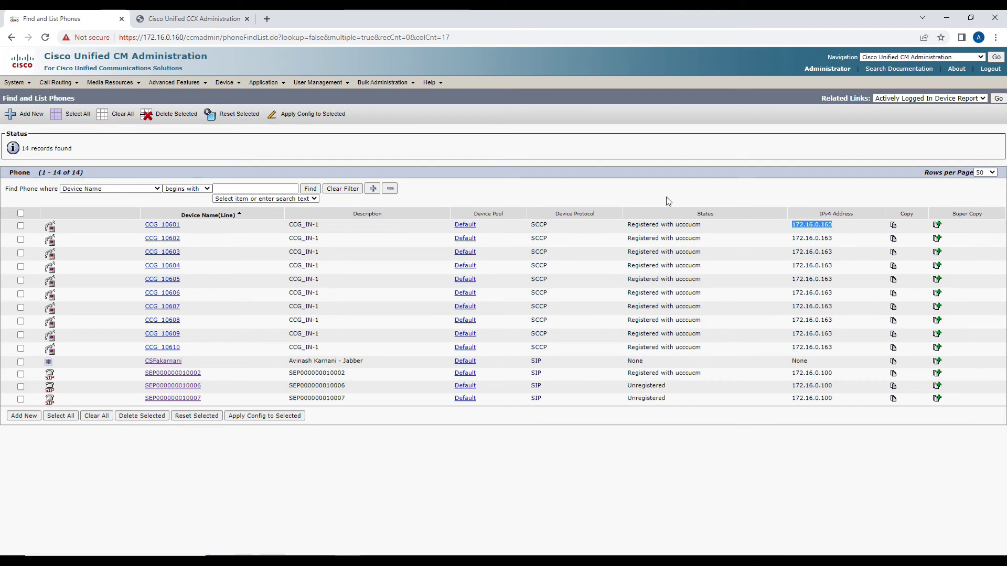
click(231, 16)
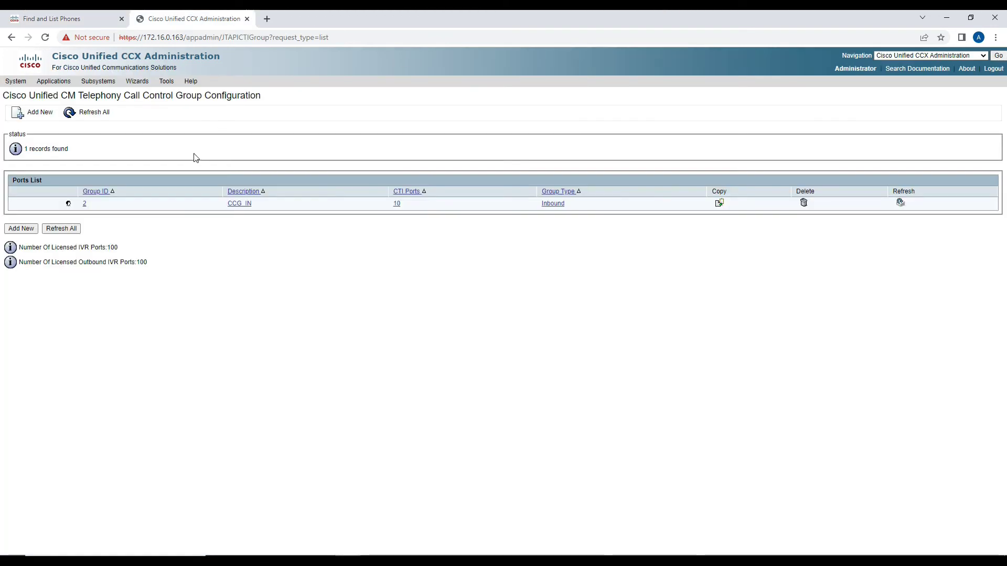
- Start a new call control group described CCG_OUT with 100 CTI ports, type Outbound
drag(258, 206, 233, 206)
click(32, 230)
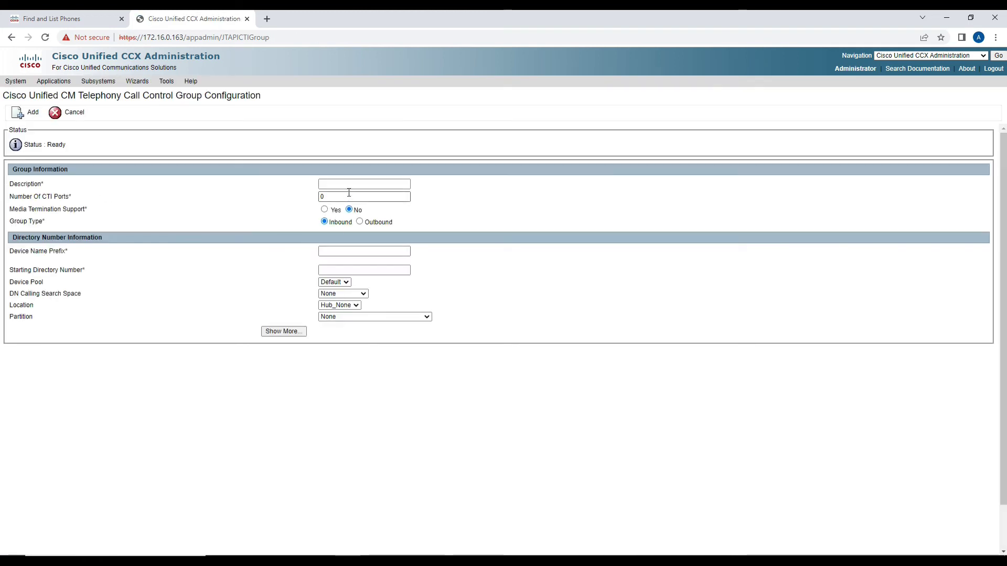
click(349, 184)
text(CCG_OUT)
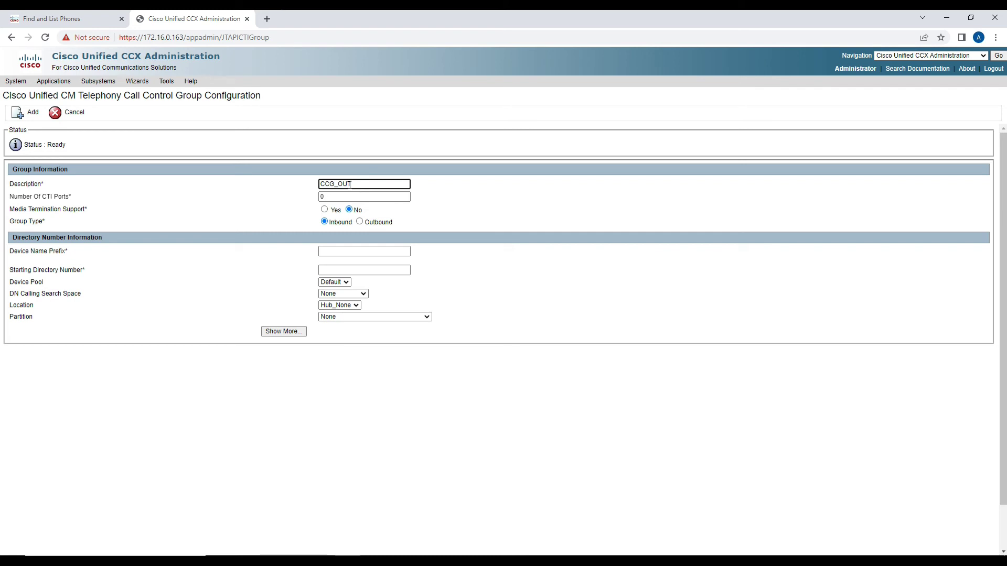
key(Tab)
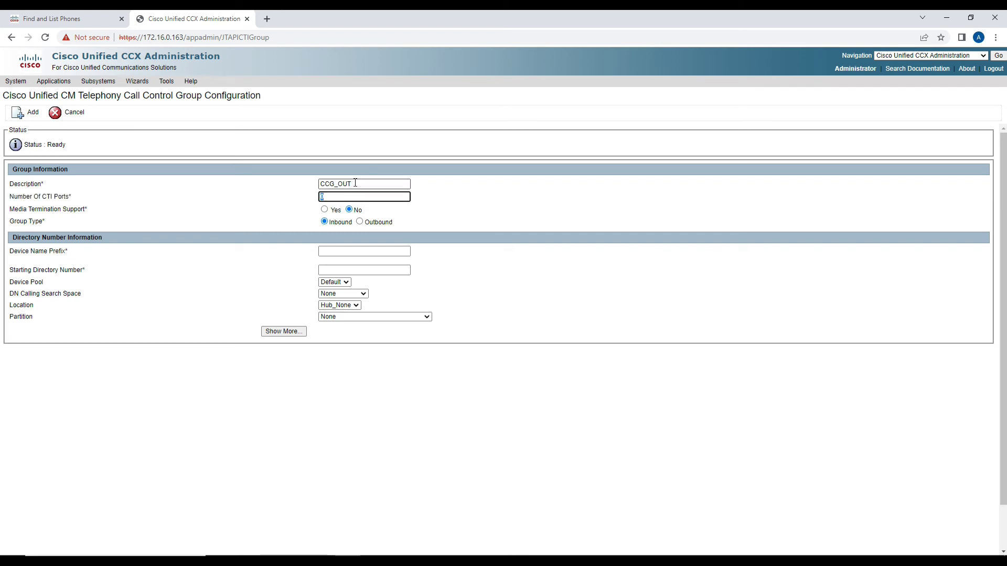
text(10)
key(Tab)
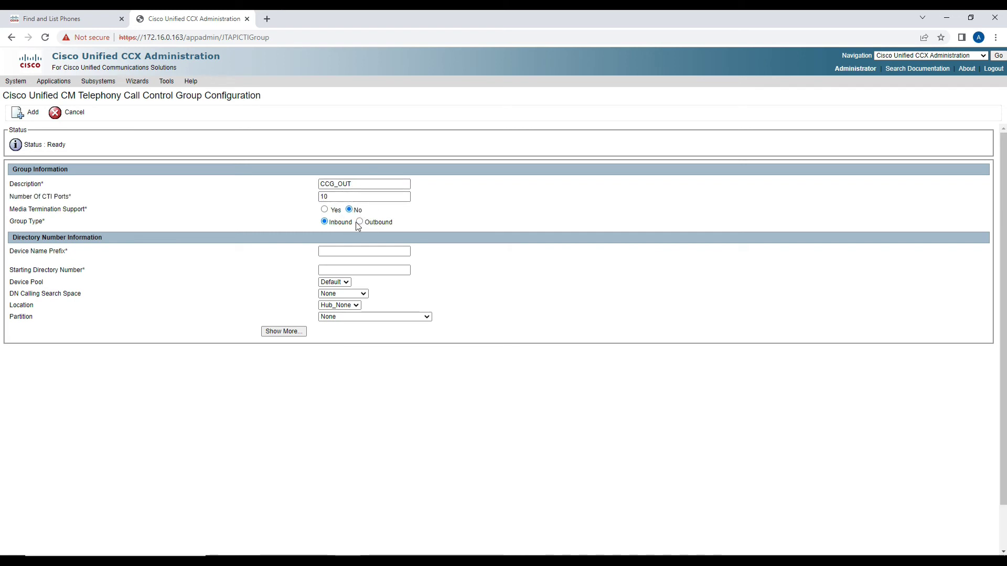
click(359, 222)
- Set device name prefix CCG and starting directory number 16011
key(ctrl+Tab)
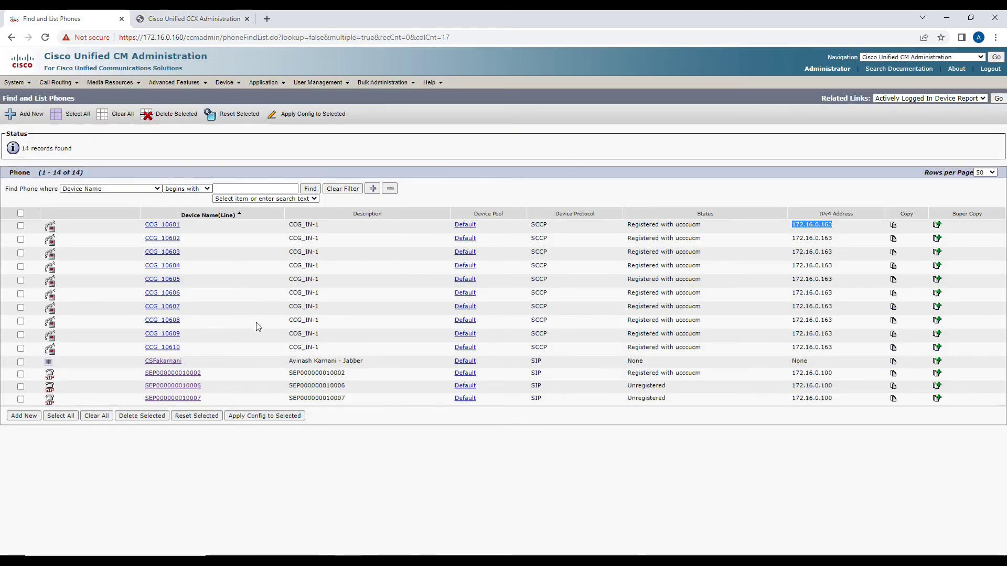
key(ctrl+Tab)
click(349, 251)
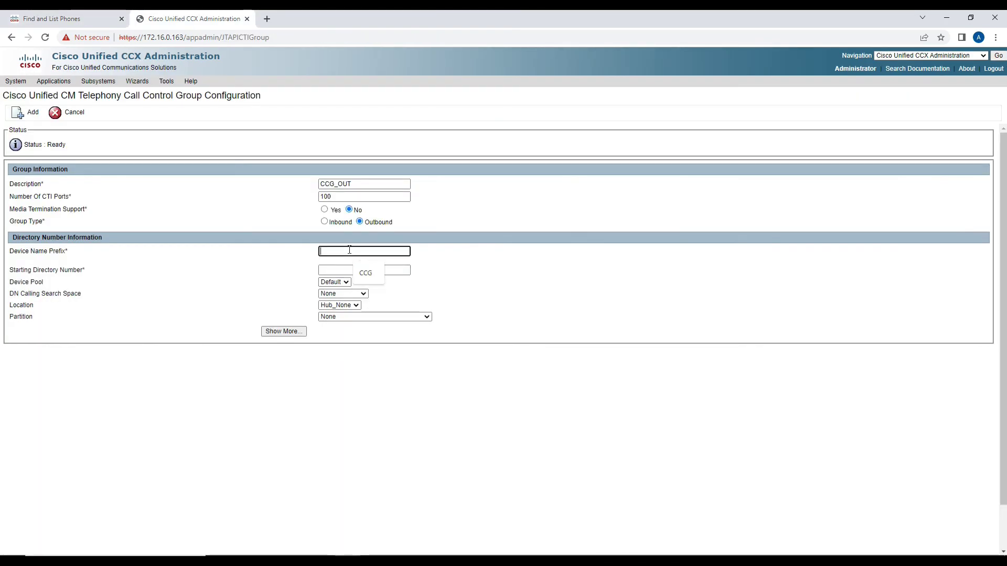
key(Down)
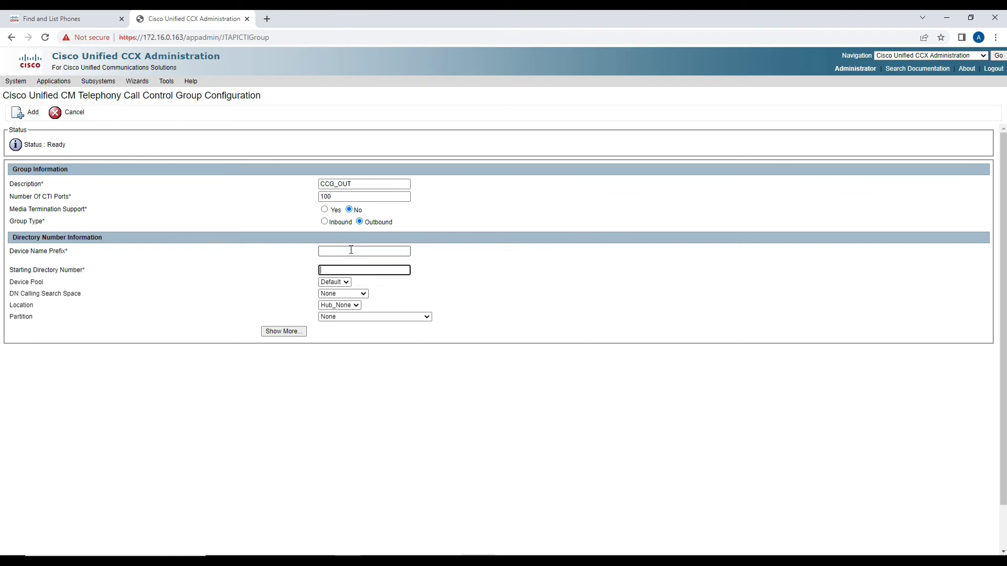
key(Tab)
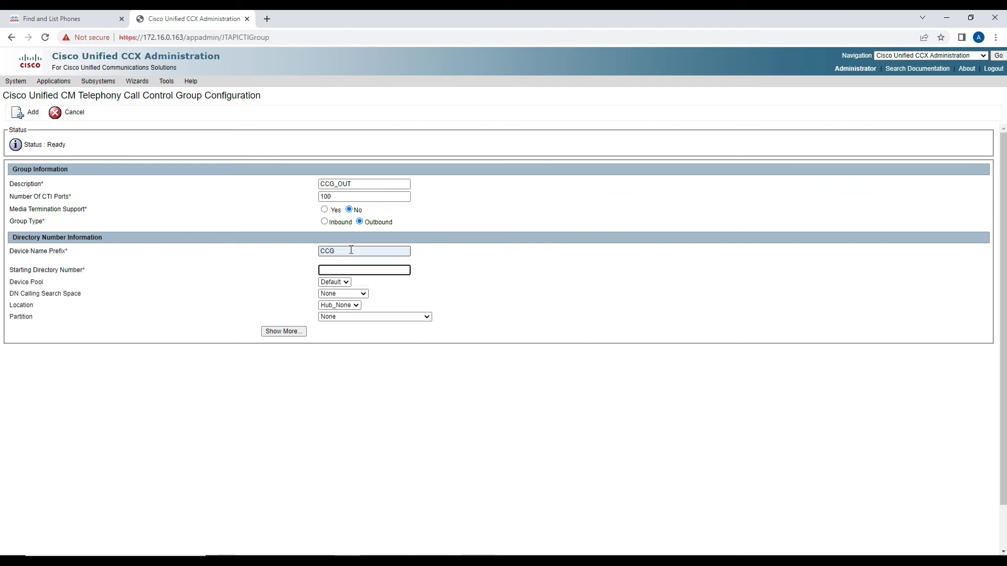
text(16011)
- Keep Default device pool, choose Internal_CSS and Internal_PRT, and reveal advanced settings
click(334, 282)
click(335, 289)
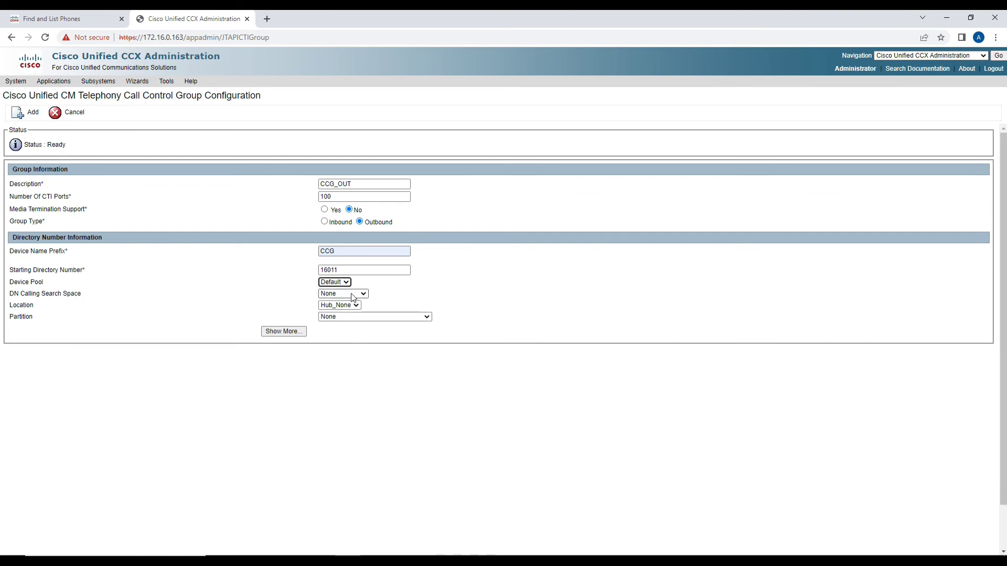
click(351, 294)
click(352, 309)
click(351, 316)
click(342, 365)
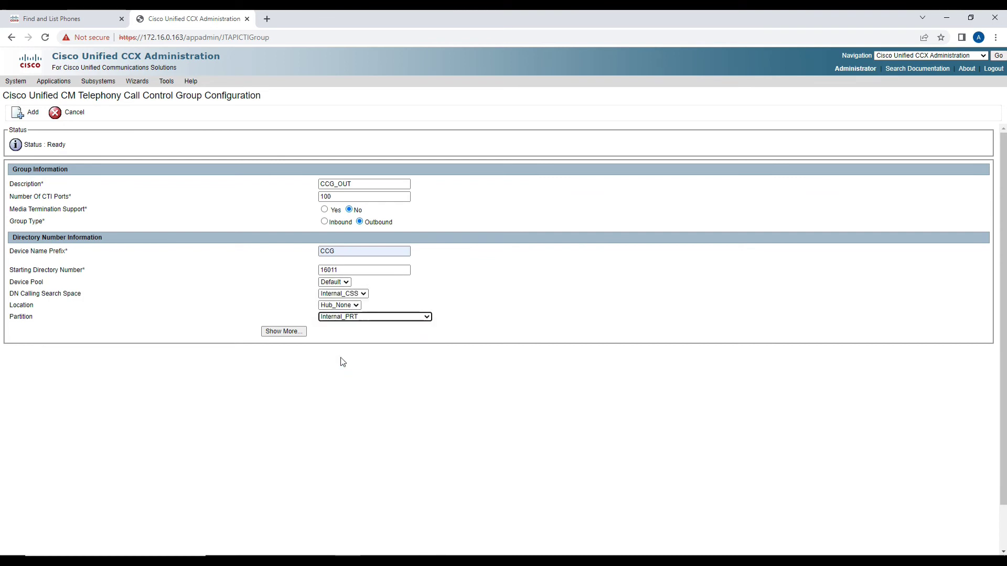
click(303, 332)
- Set voice mail profile VM_Profile and add the CCG_OUT group
scroll(303, 335, down, 2)
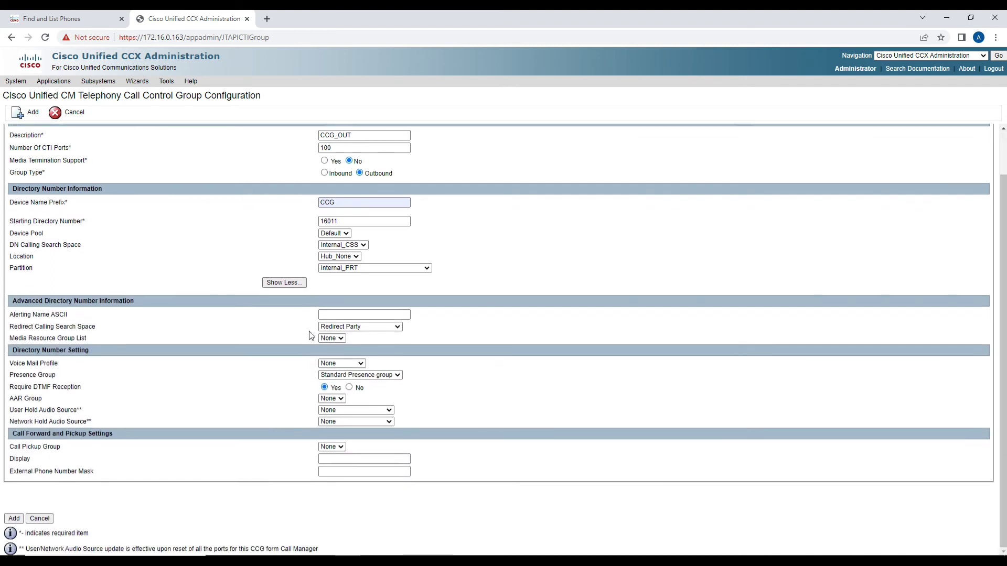
click(338, 364)
click(338, 394)
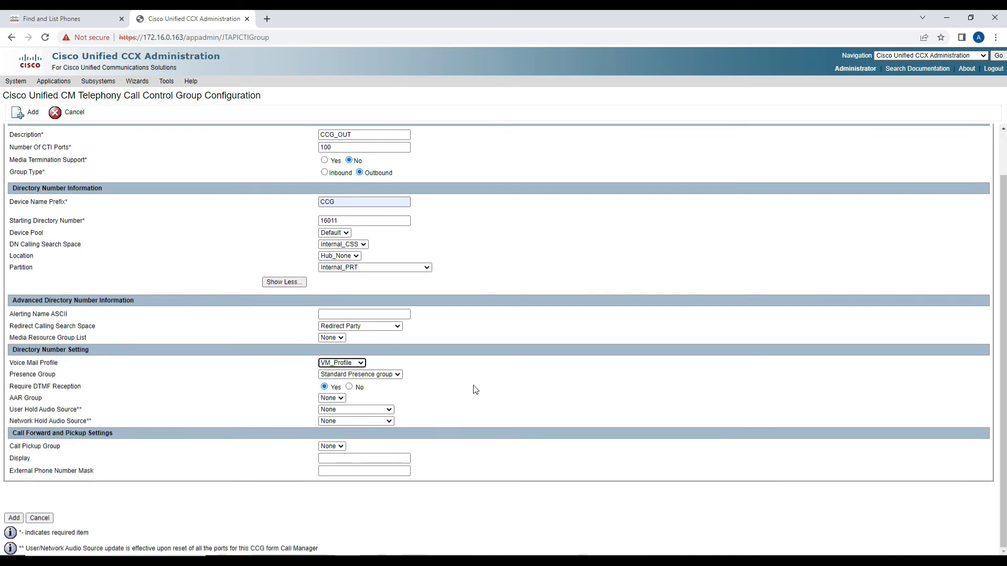
click(14, 518)
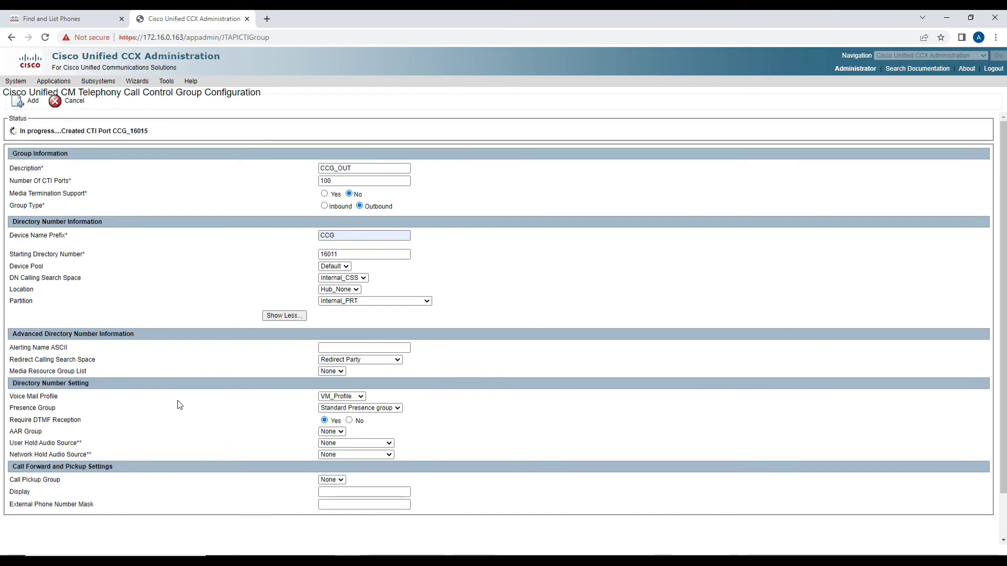
- Check port creation progress, then refresh the CUCM phone list to show 56 records with CCG_OUT-1 ports
click(100, 19)
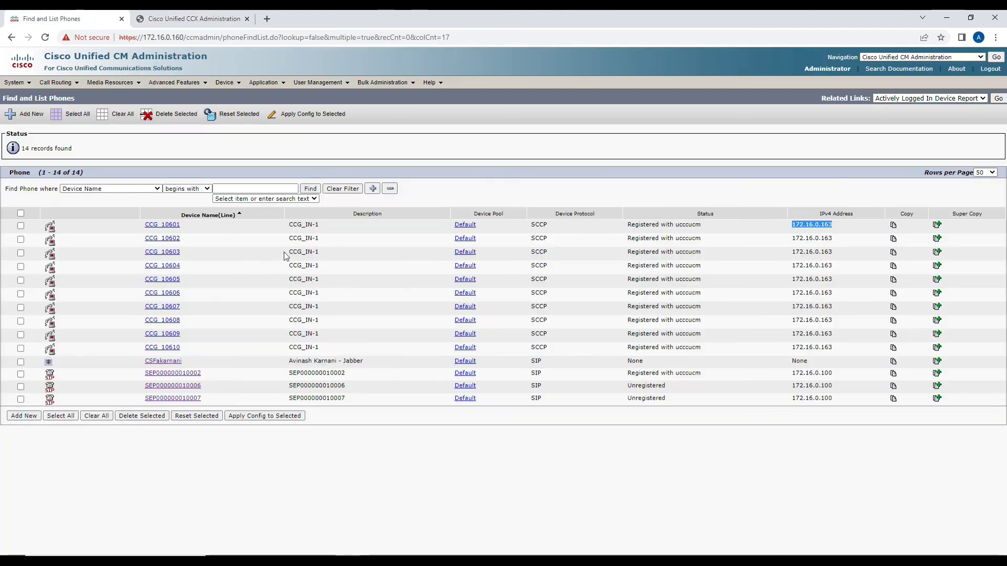
drag(39, 173, 61, 171)
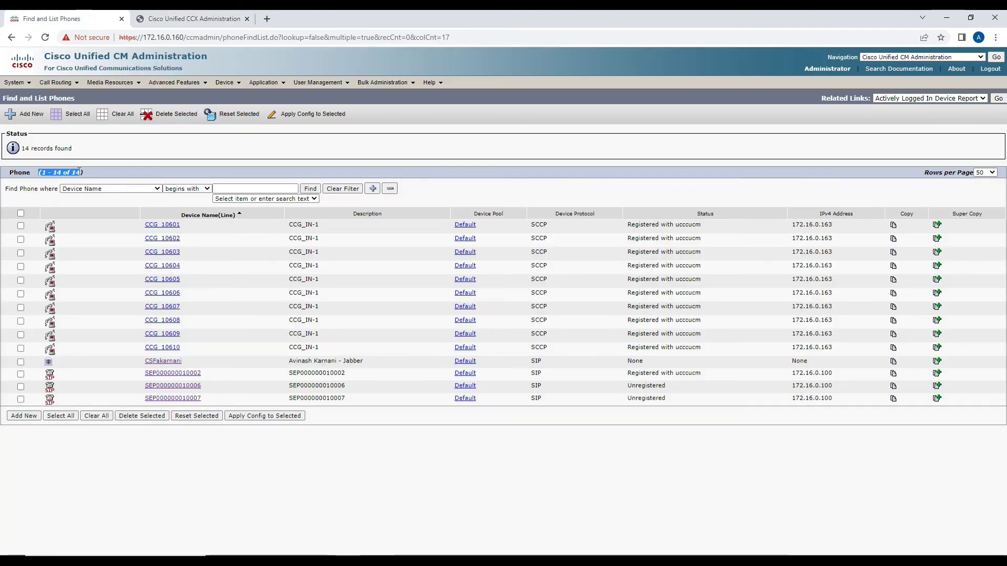
click(184, 19)
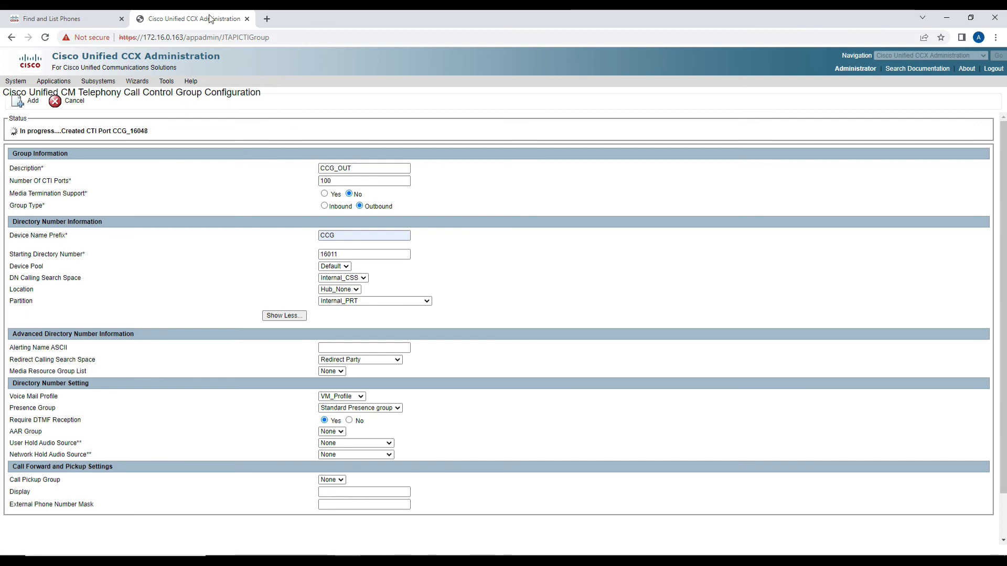
key(ctrl+Tab)
click(304, 190)
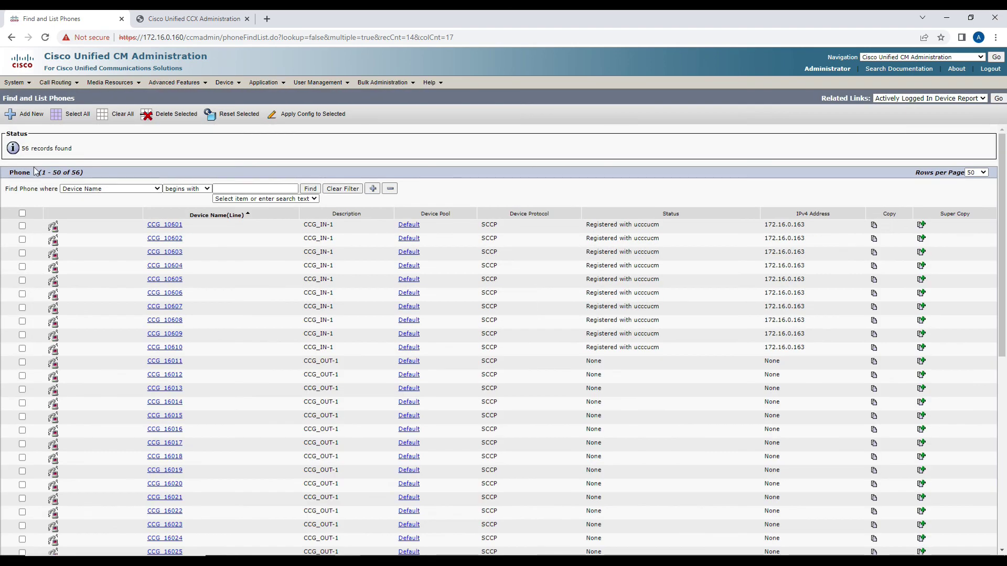
- Scroll through the new CCG_OUT-1 ports, then return to the CCX Call Control Group list
scroll(323, 301, down, 2)
scroll(262, 288, up, 2)
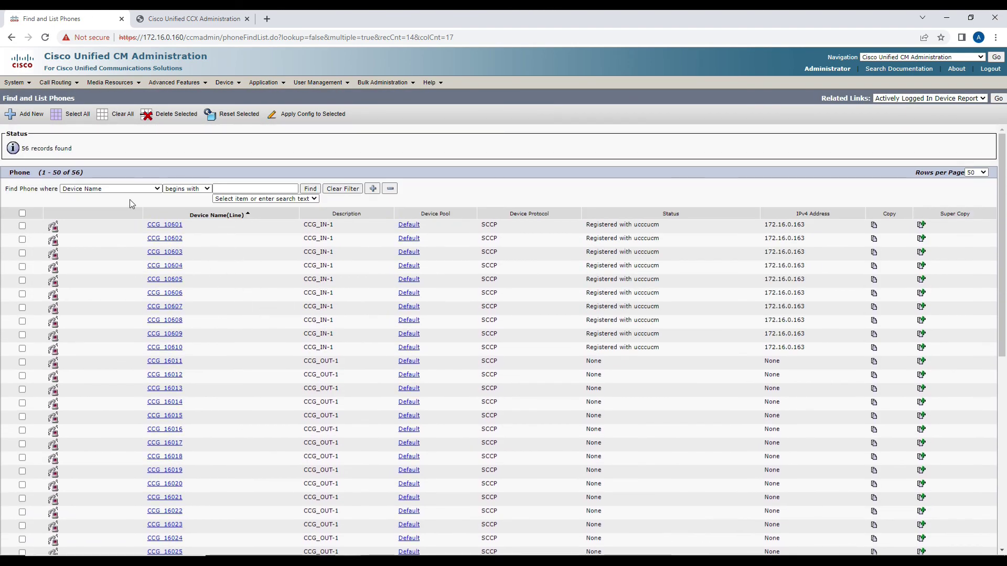
click(191, 18)
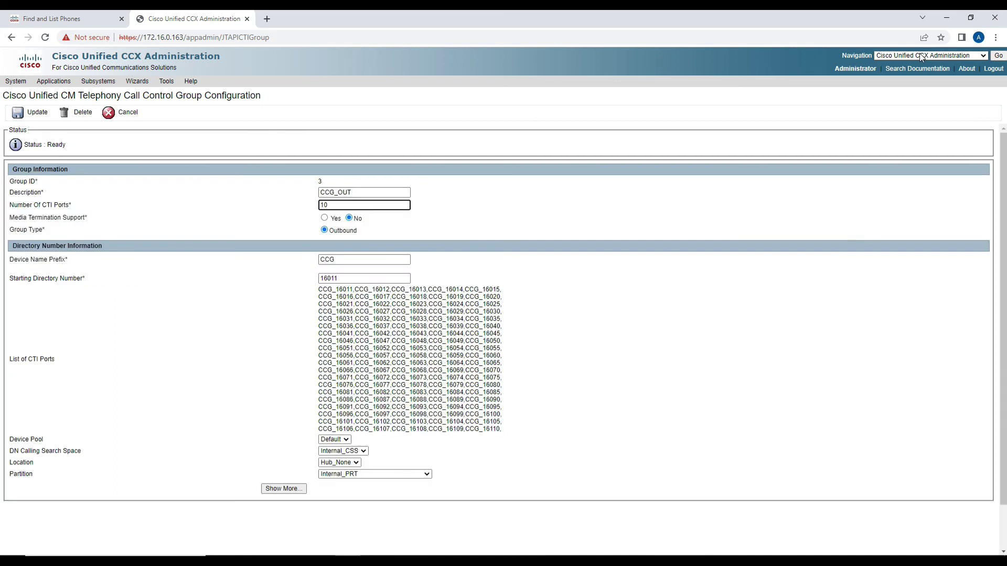
- Choose Cisco Unified CCX Serviceability from the Navigation dropdown and go there
click(920, 56)
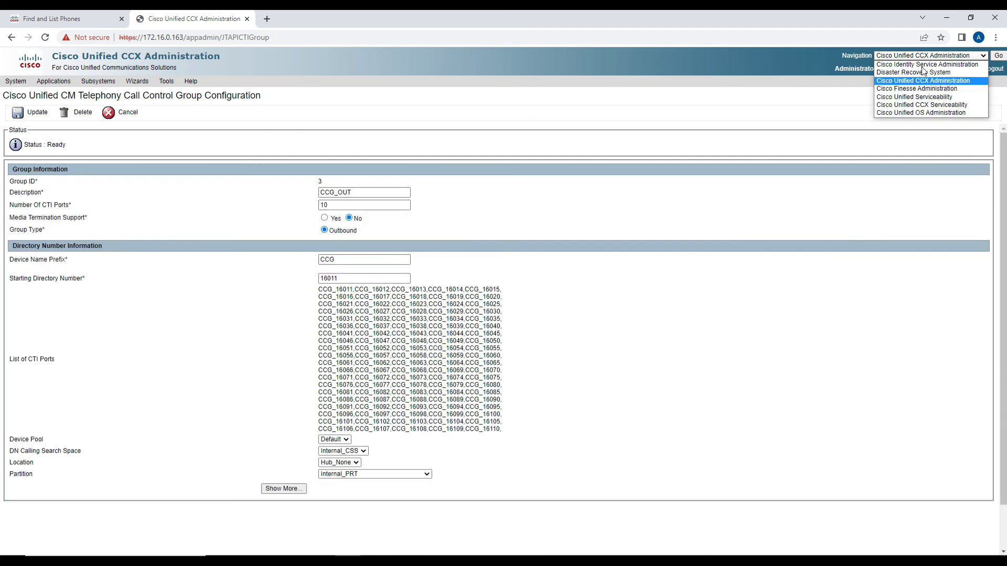
click(926, 105)
click(998, 56)
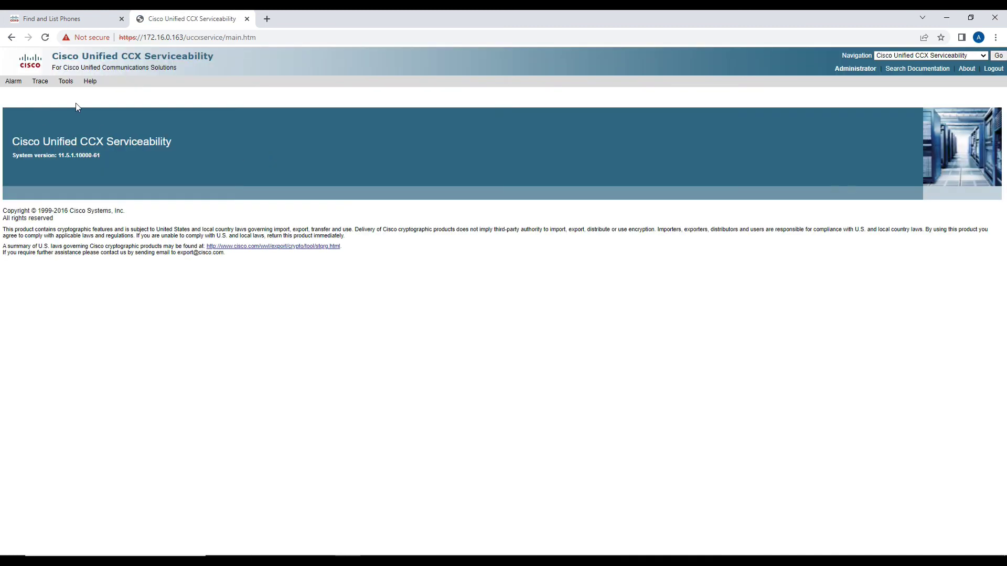
- Open Tools > Control Center - Network Services and confirm CCX Engine and Database show IN SERVICE
click(66, 81)
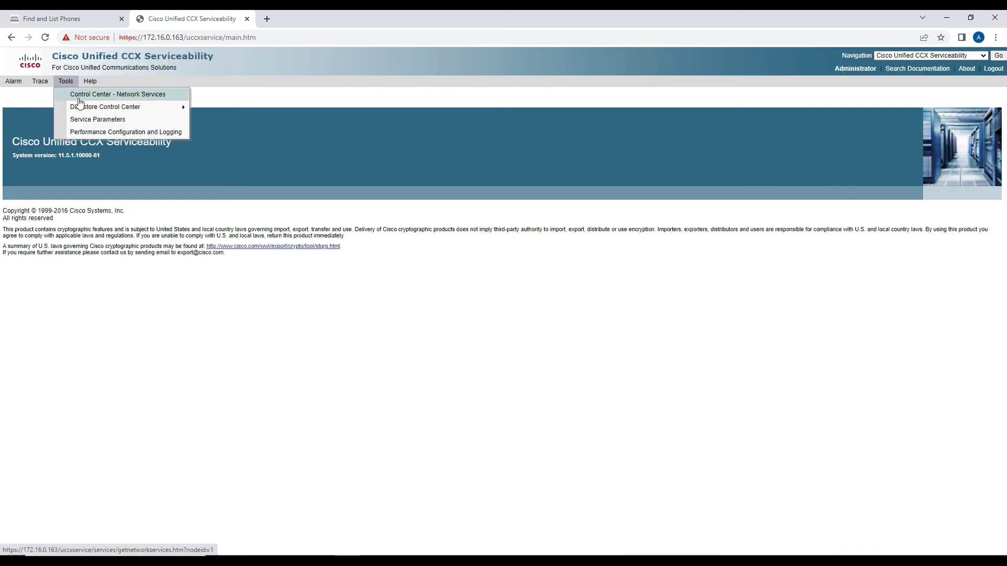
click(84, 96)
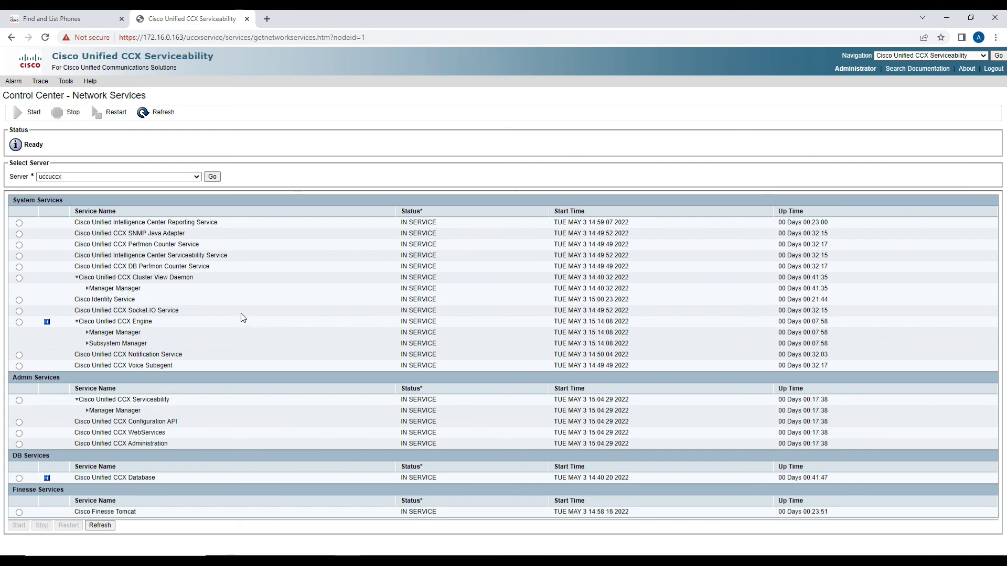
drag(400, 321, 436, 322)
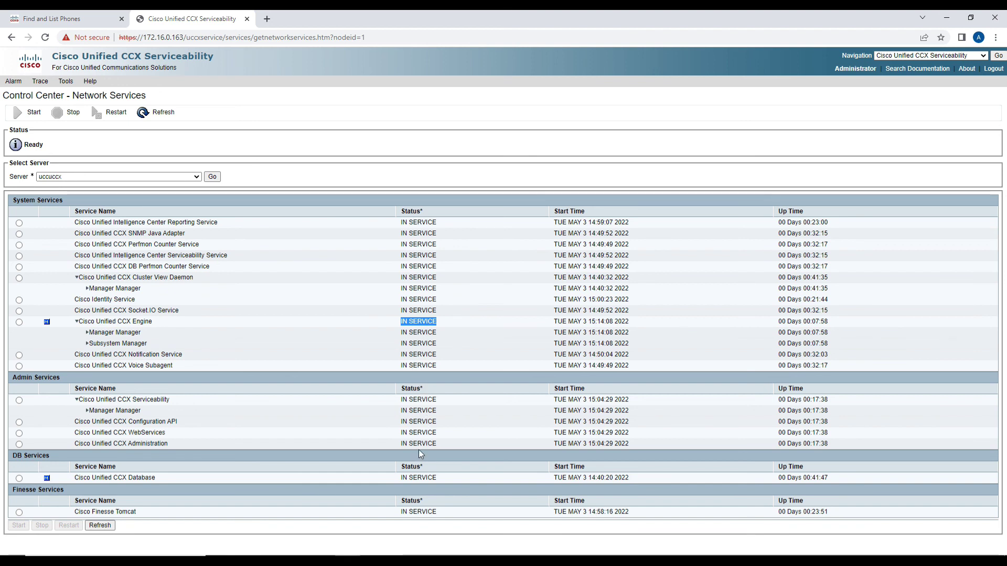
drag(407, 478, 434, 478)
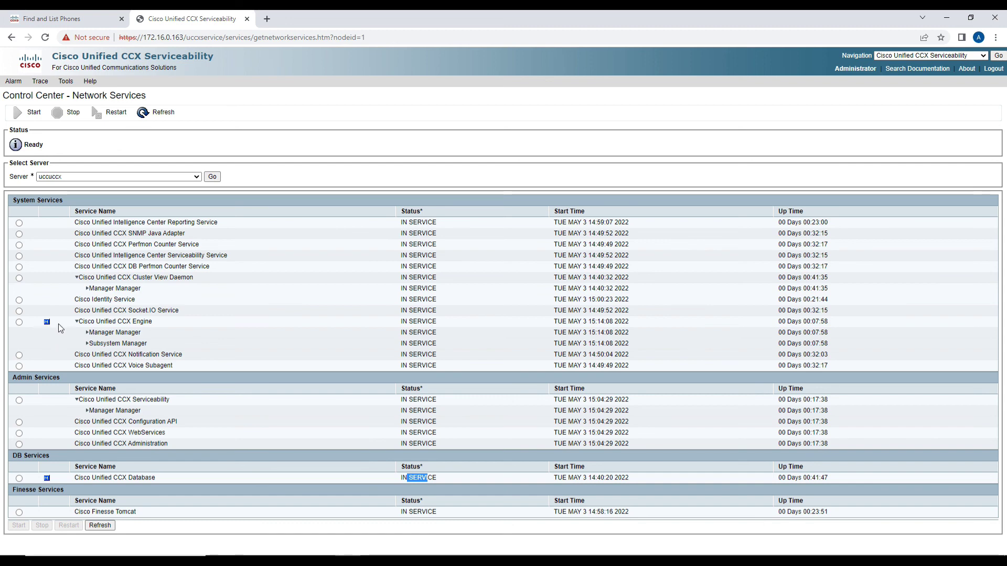
click(91, 178)
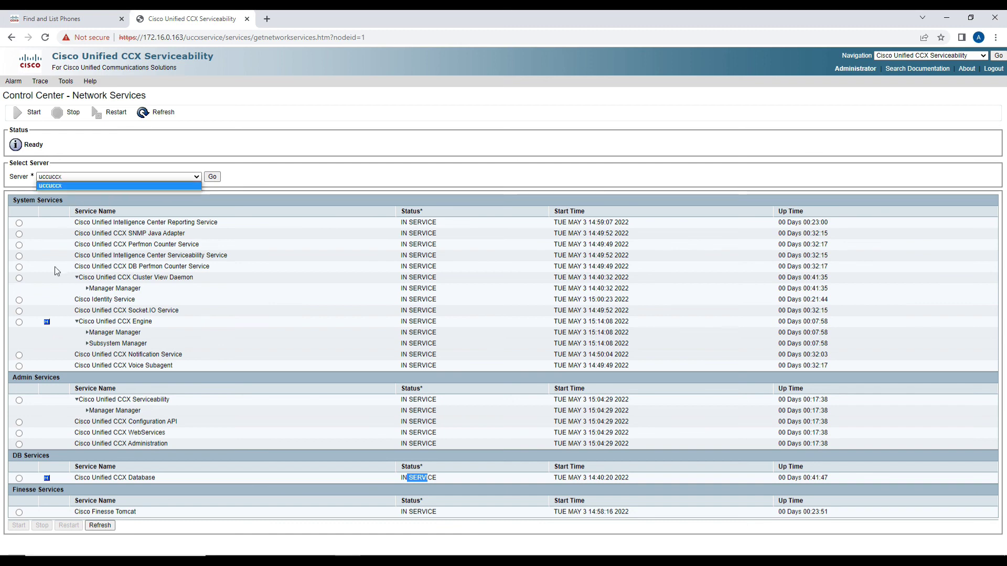